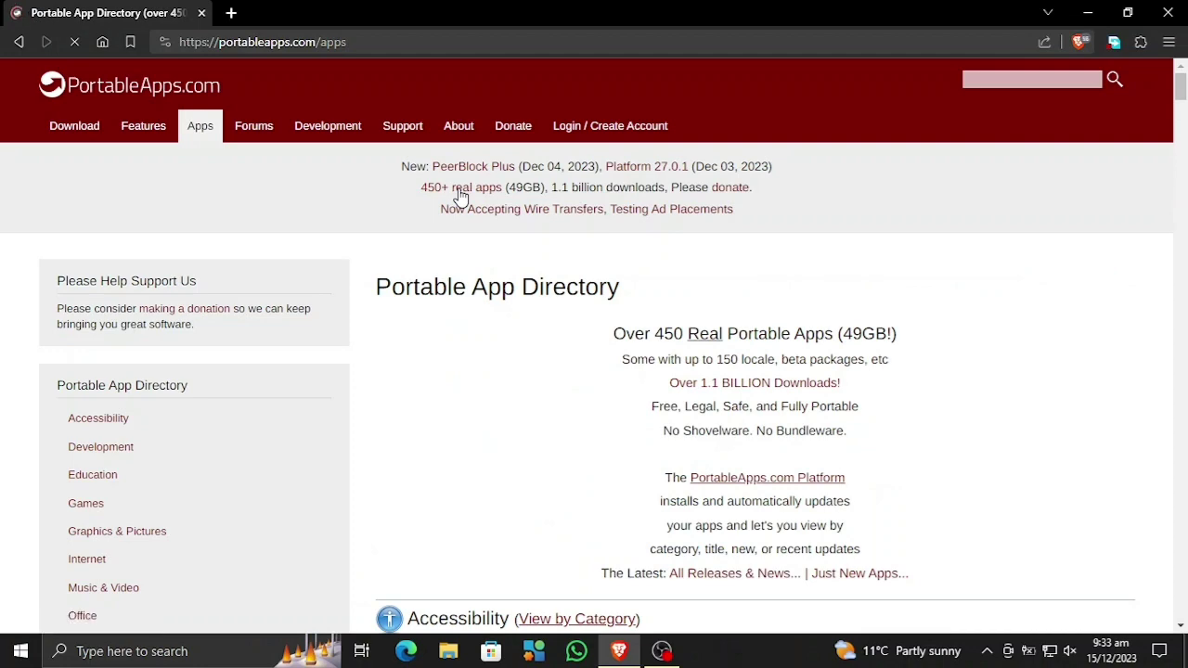
Browse the portable app directory from the Accessibility category down to the Office category.
{"action": "scroll", "coordinate": [538, 291], "scroll_direction": "down", "scroll_amount": 2}
{"action": "scroll", "coordinate": [539, 291], "scroll_direction": "down", "scroll_amount": 1}
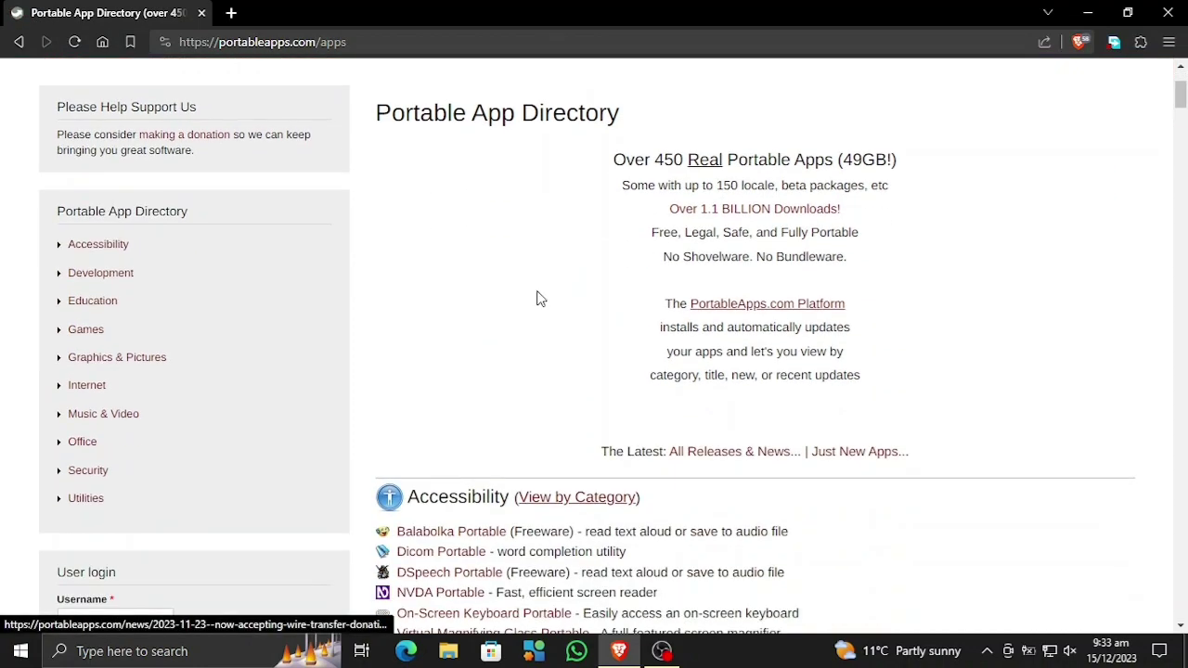
{"action": "scroll", "coordinate": [682, 352], "scroll_direction": "down", "scroll_amount": 1}
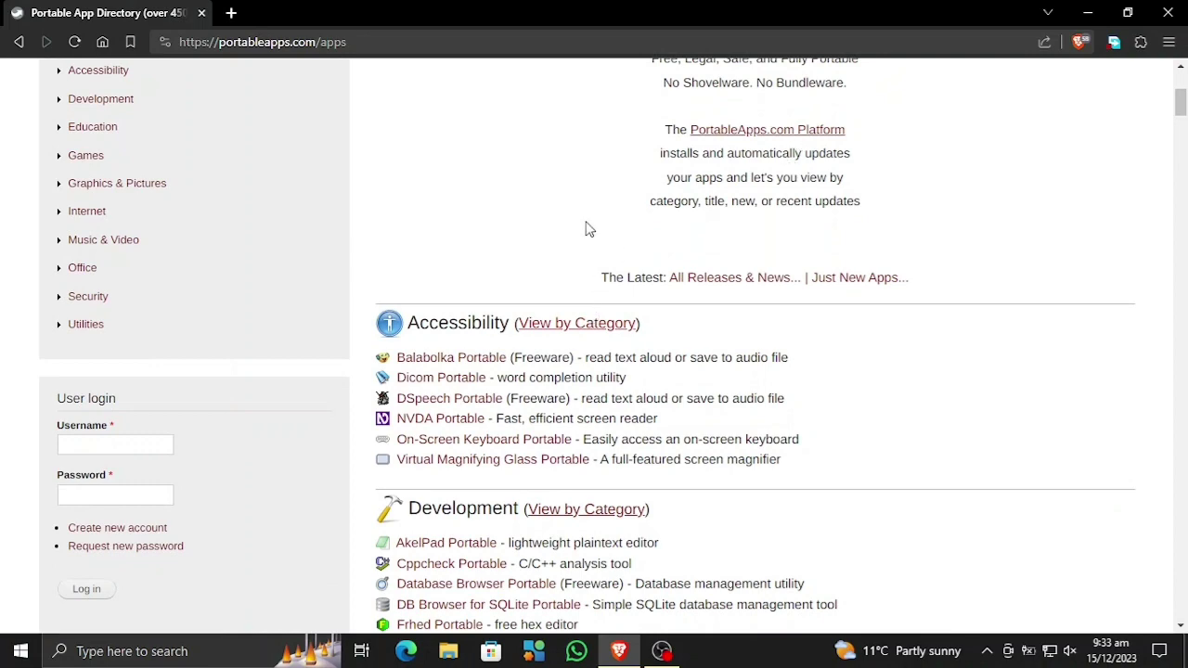
{"action": "scroll", "coordinate": [571, 251], "scroll_direction": "down", "scroll_amount": 1}
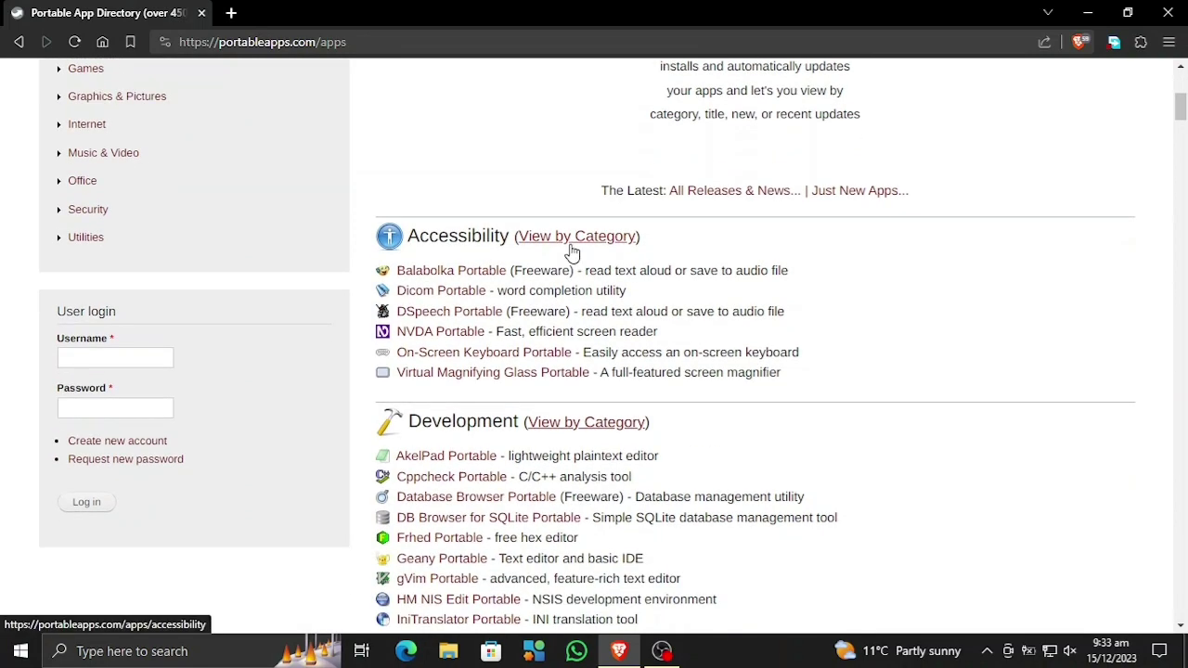
{"action": "scroll", "coordinate": [571, 250], "scroll_direction": "down", "scroll_amount": 1}
{"action": "scroll", "coordinate": [468, 245], "scroll_direction": "down", "scroll_amount": 1}
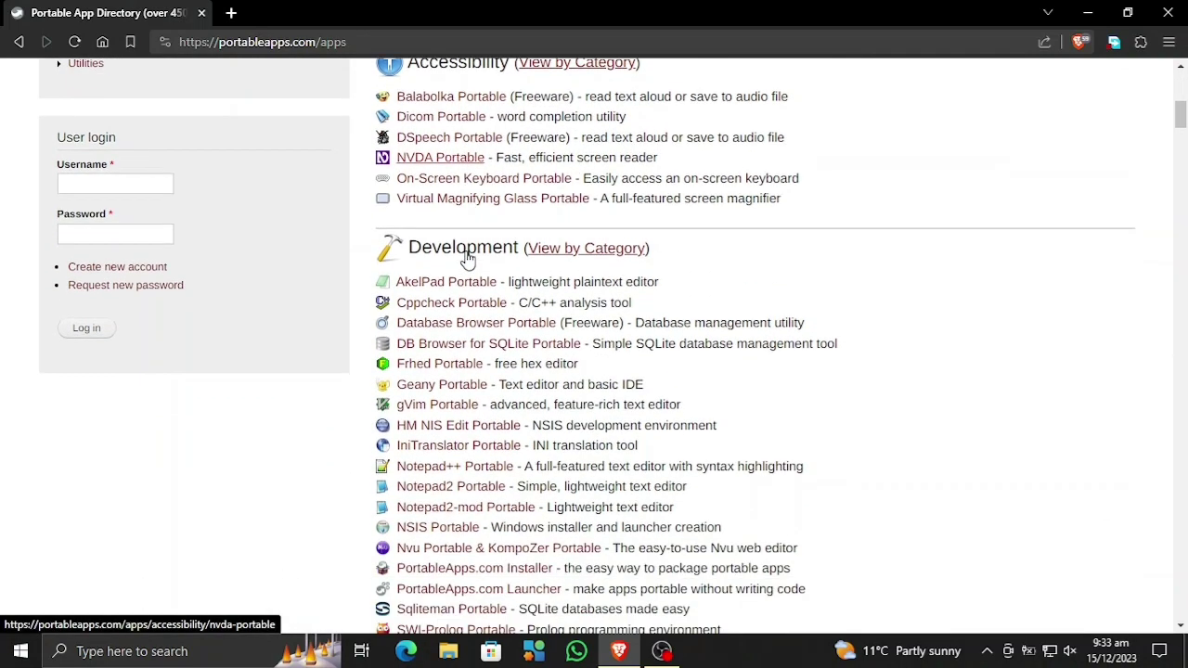
{"action": "scroll", "coordinate": [469, 249], "scroll_direction": "down", "scroll_amount": 3}
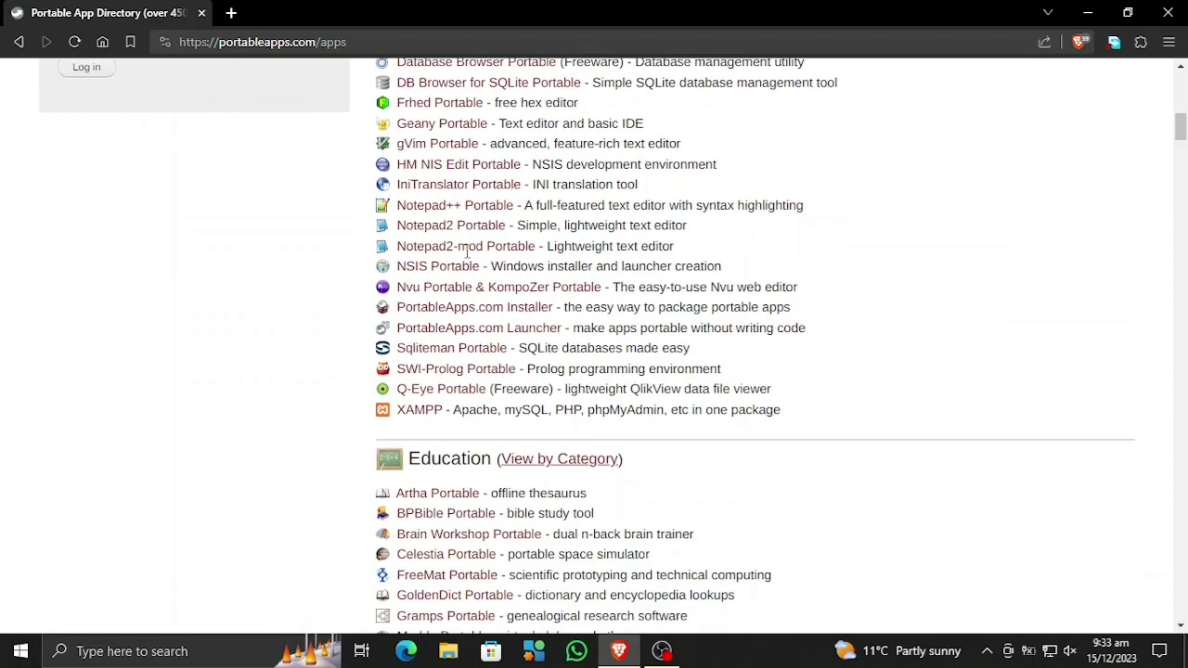
{"action": "scroll", "coordinate": [670, 344], "scroll_direction": "down", "scroll_amount": 3}
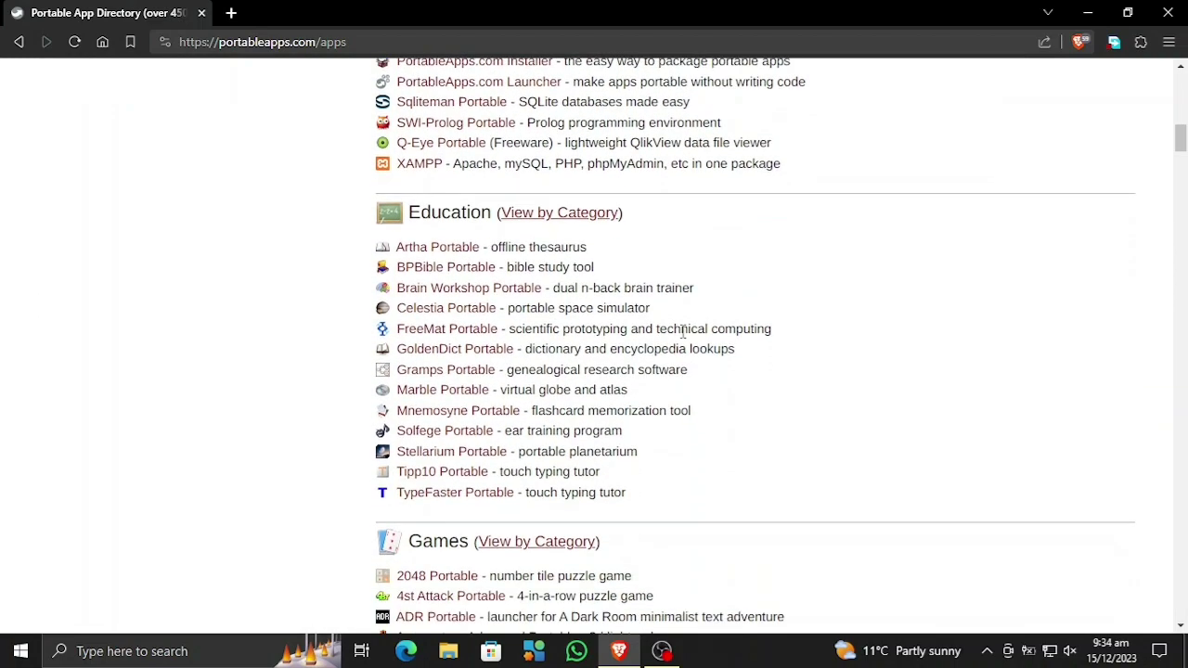
{"action": "scroll", "coordinate": [616, 430], "scroll_direction": "down", "scroll_amount": 3}
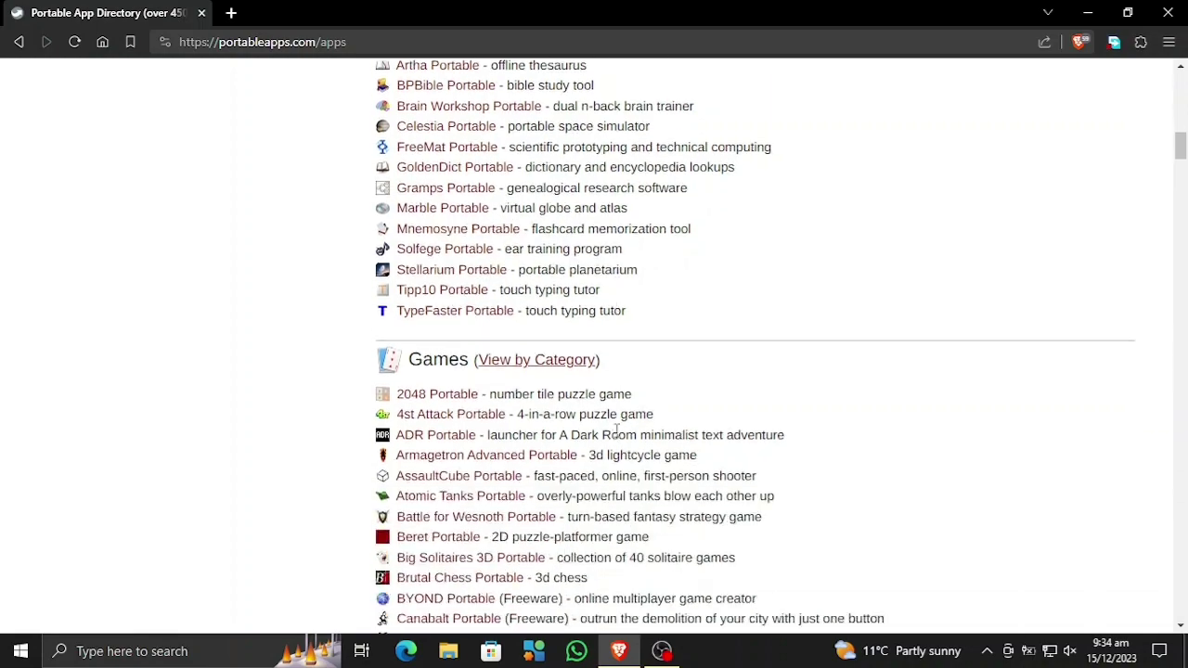
{"action": "scroll", "coordinate": [616, 385], "scroll_direction": "down", "scroll_amount": 3}
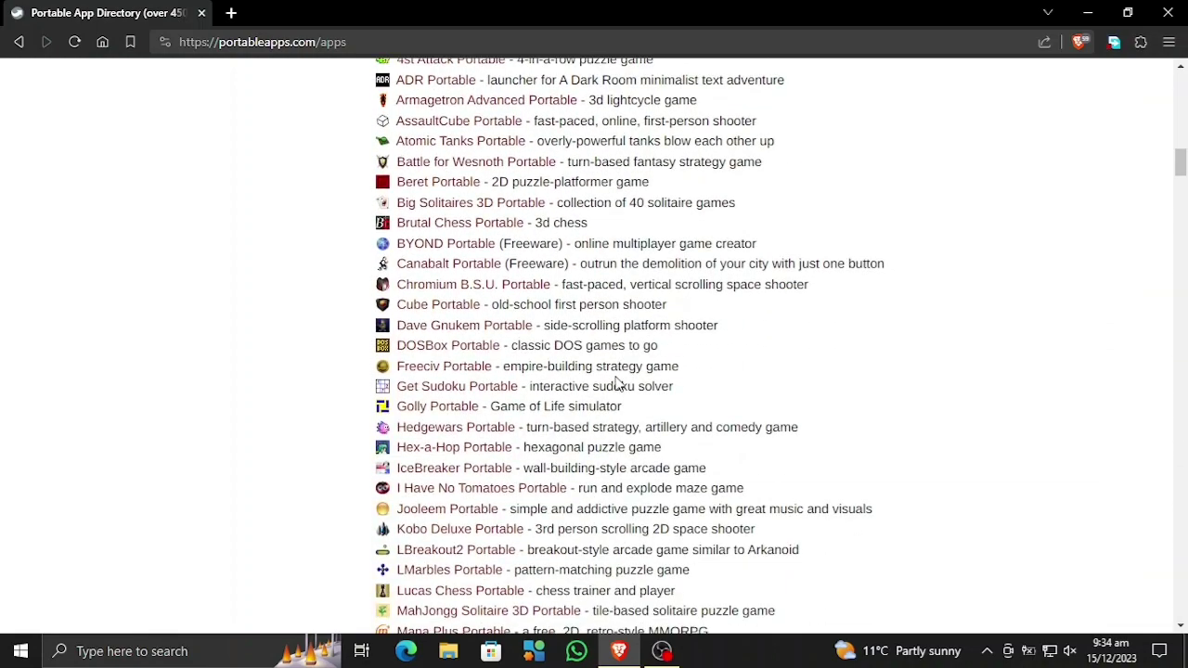
{"action": "scroll", "coordinate": [620, 383], "scroll_direction": "down", "scroll_amount": 13}
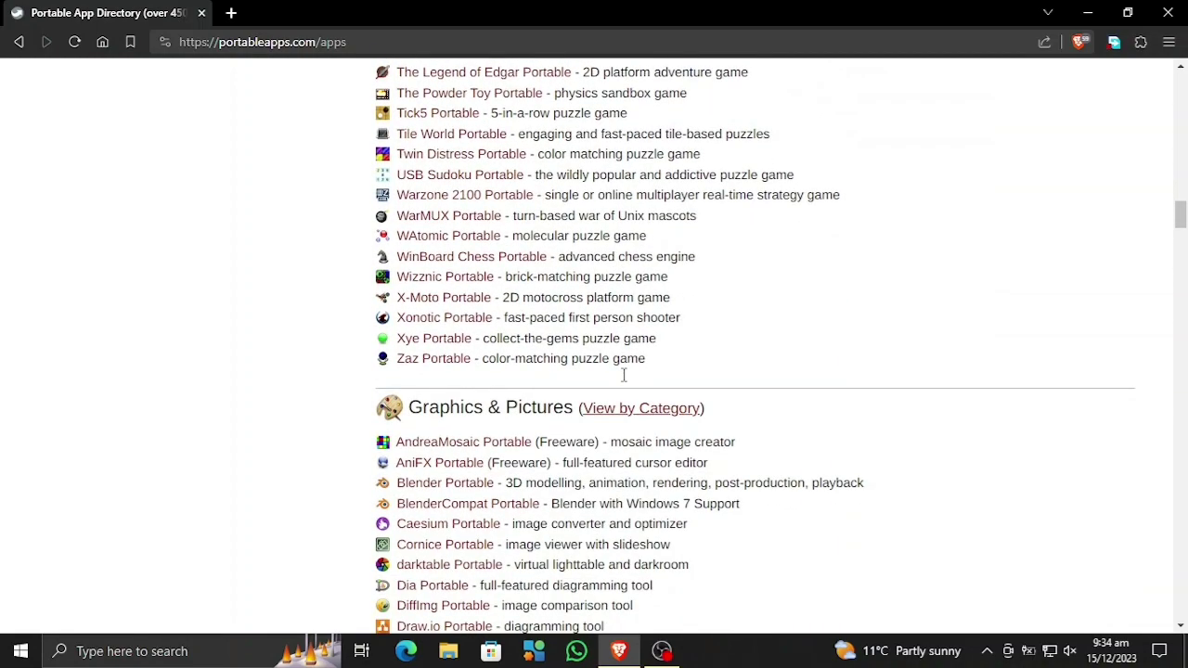
{"action": "scroll", "coordinate": [624, 374], "scroll_direction": "down", "scroll_amount": 4}
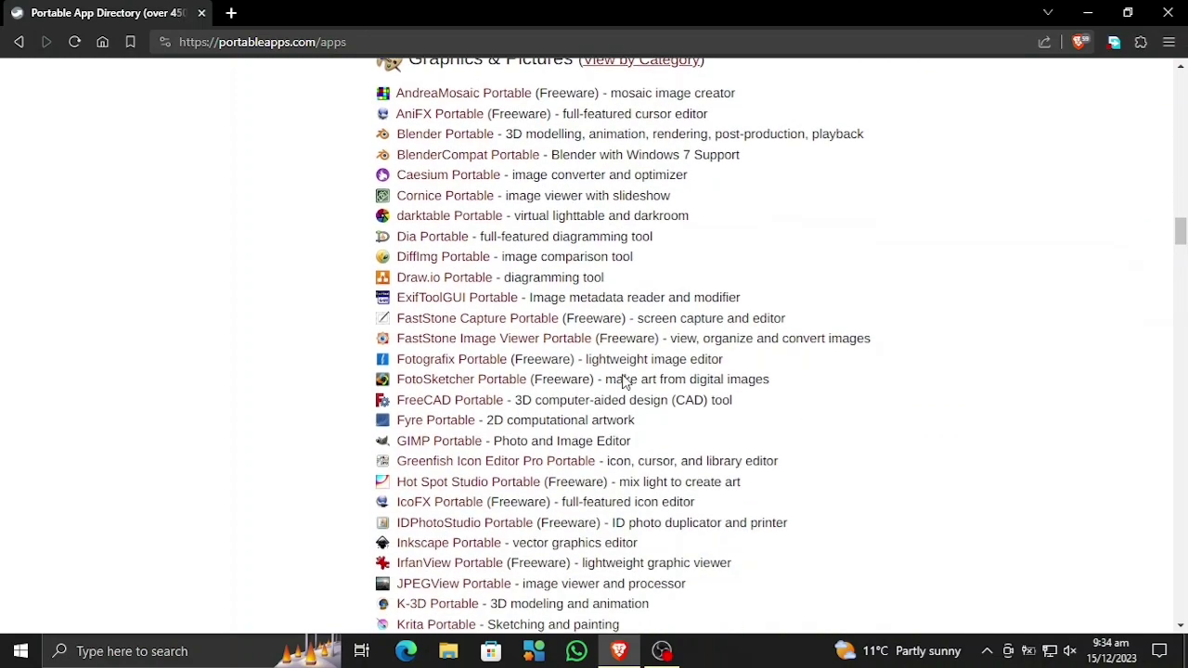
{"action": "scroll", "coordinate": [624, 381], "scroll_direction": "down", "scroll_amount": 10}
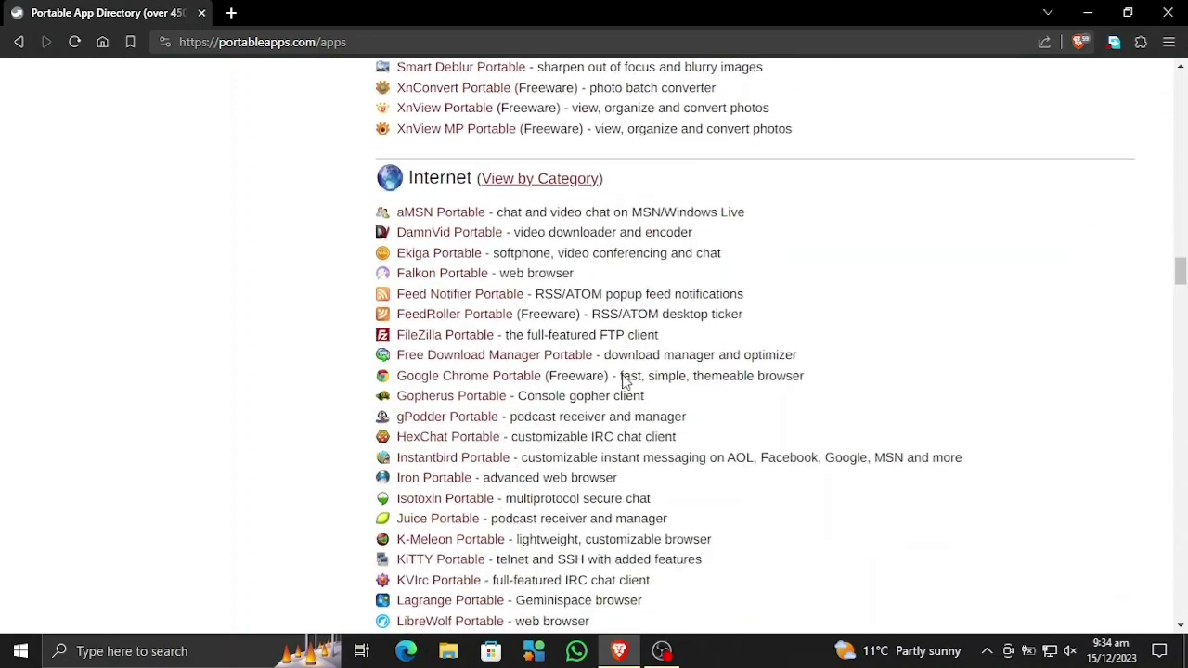
{"action": "scroll", "coordinate": [623, 382], "scroll_direction": "down", "scroll_amount": 9}
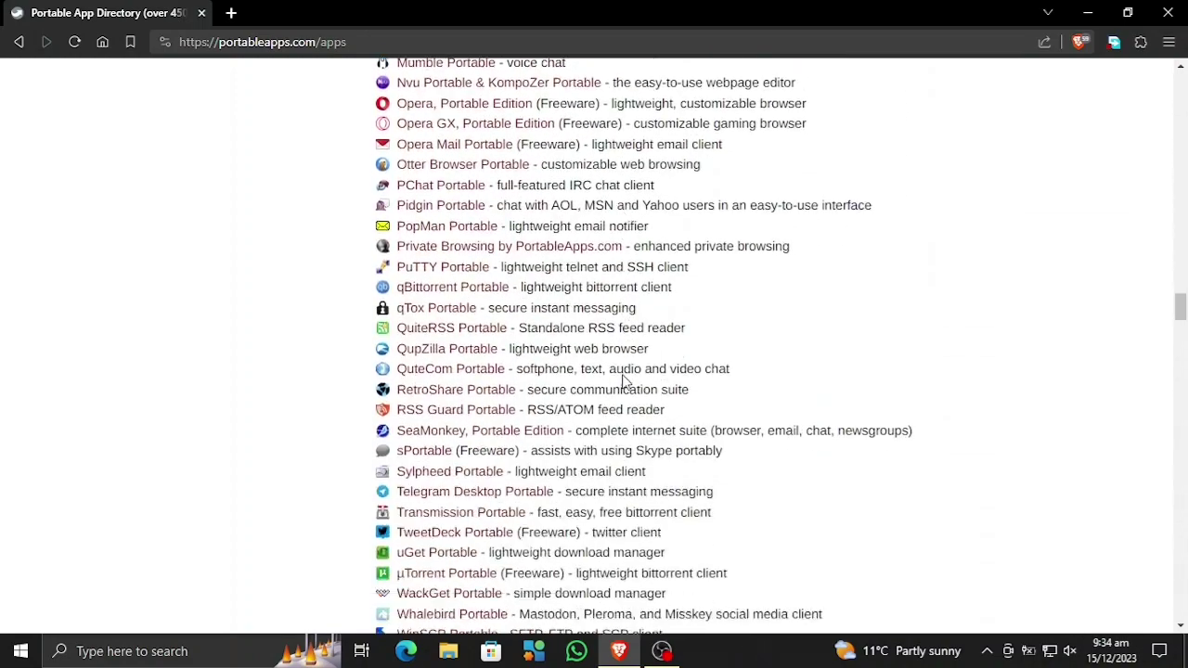
{"action": "scroll", "coordinate": [624, 381], "scroll_direction": "down", "scroll_amount": 13}
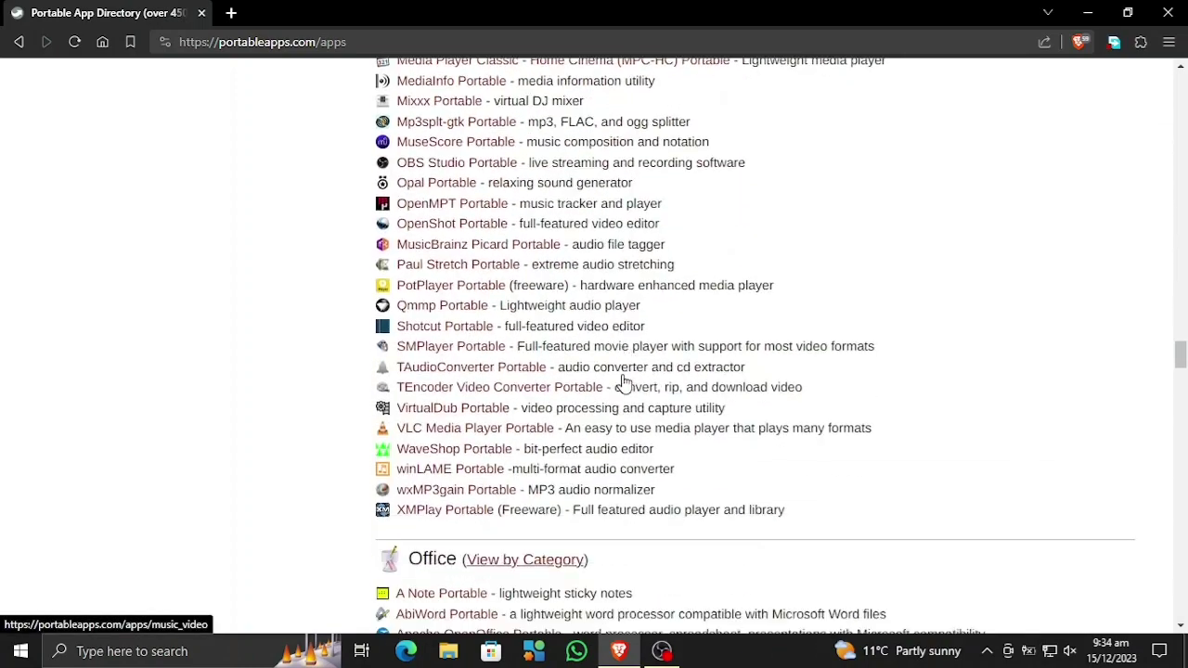
{"action": "scroll", "coordinate": [624, 382], "scroll_direction": "down", "scroll_amount": 5}
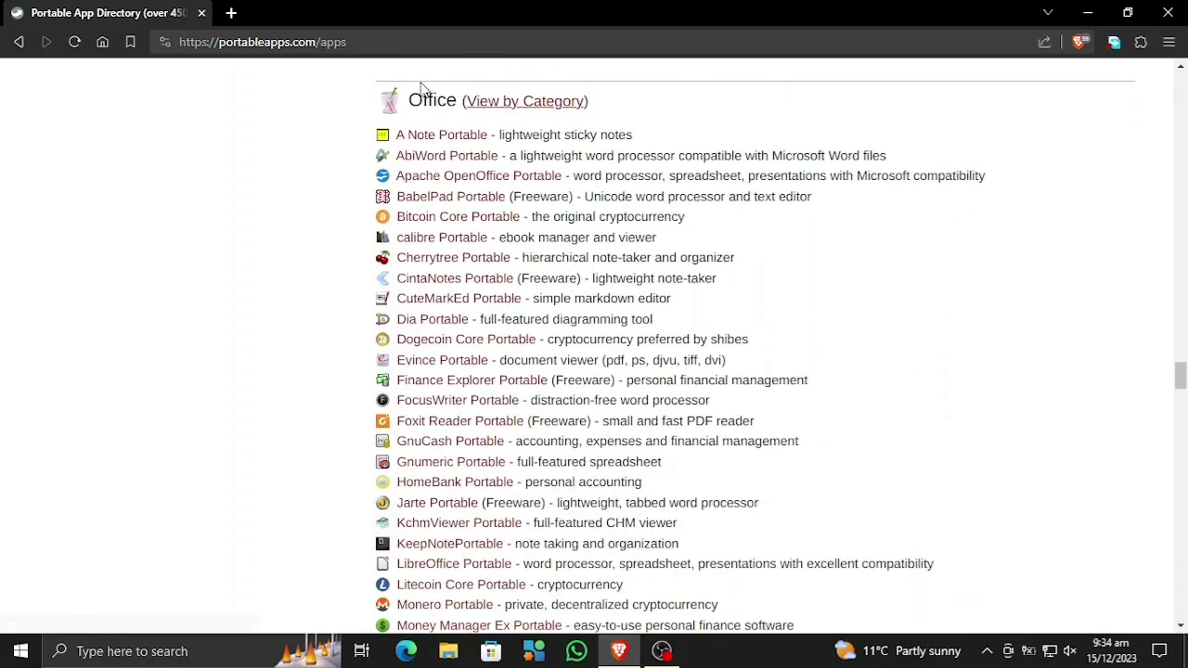
Open LibreOffice Portable from the Office category, save the 7.6.2 Multilingual-Standard installer to Downloads, and check the download's progress.
{"action": "scroll", "coordinate": [445, 464], "scroll_direction": "down", "scroll_amount": 1}
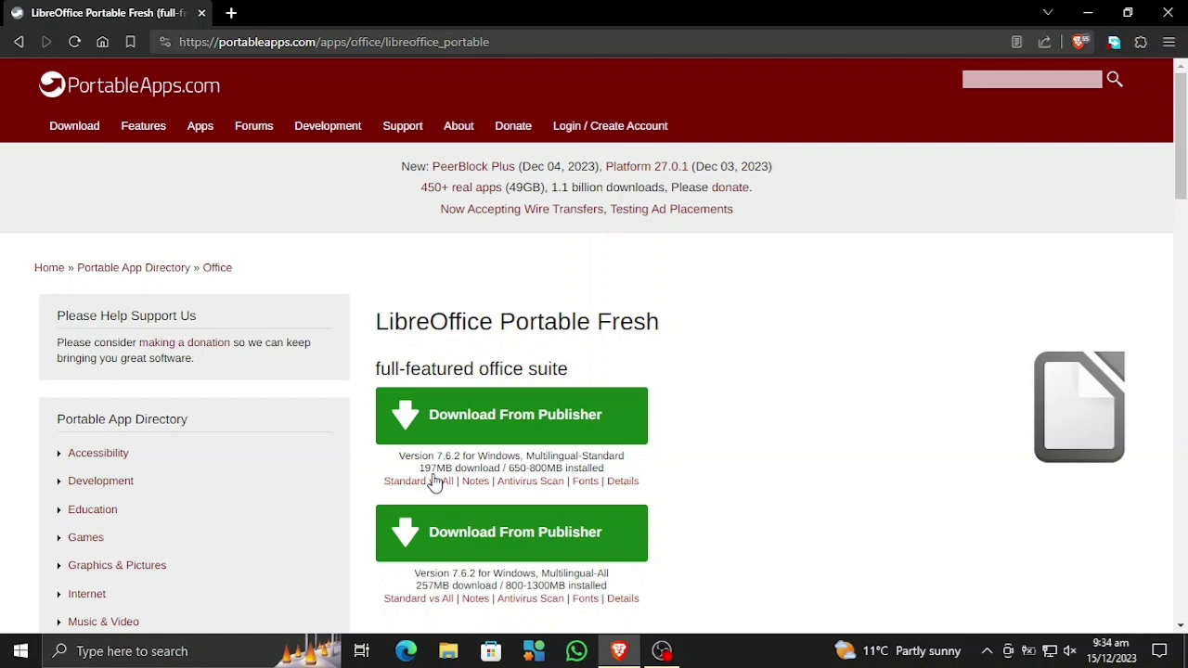
{"action": "left_click", "coordinate": [492, 413]}
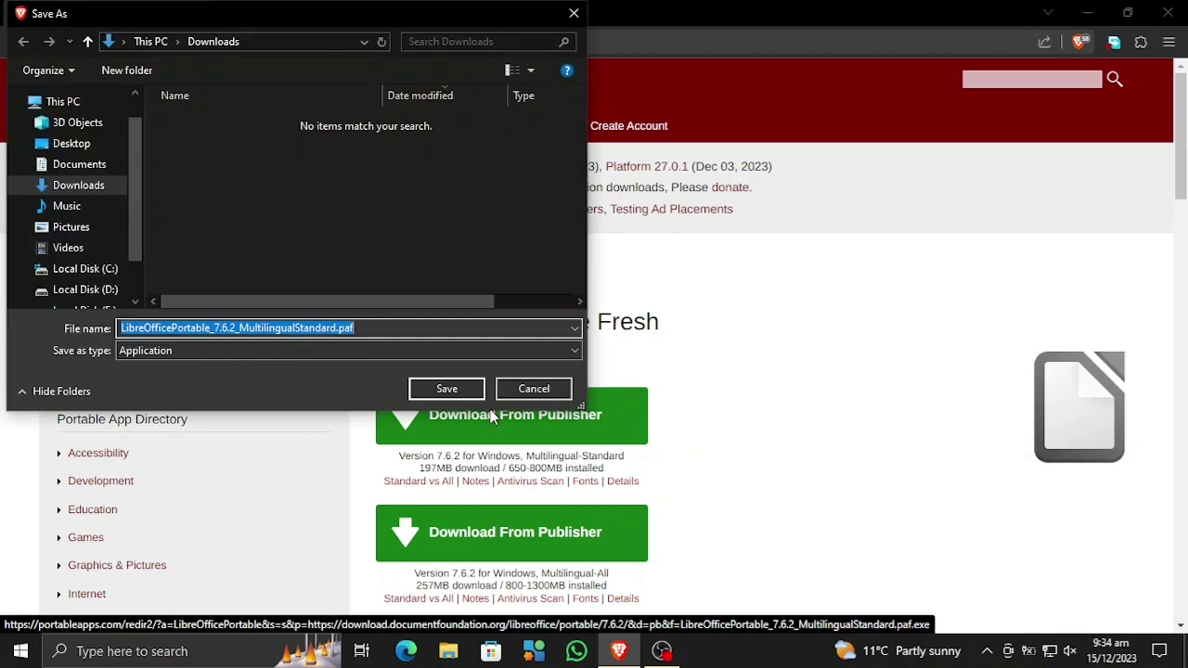
{"action": "key", "text": "Return"}
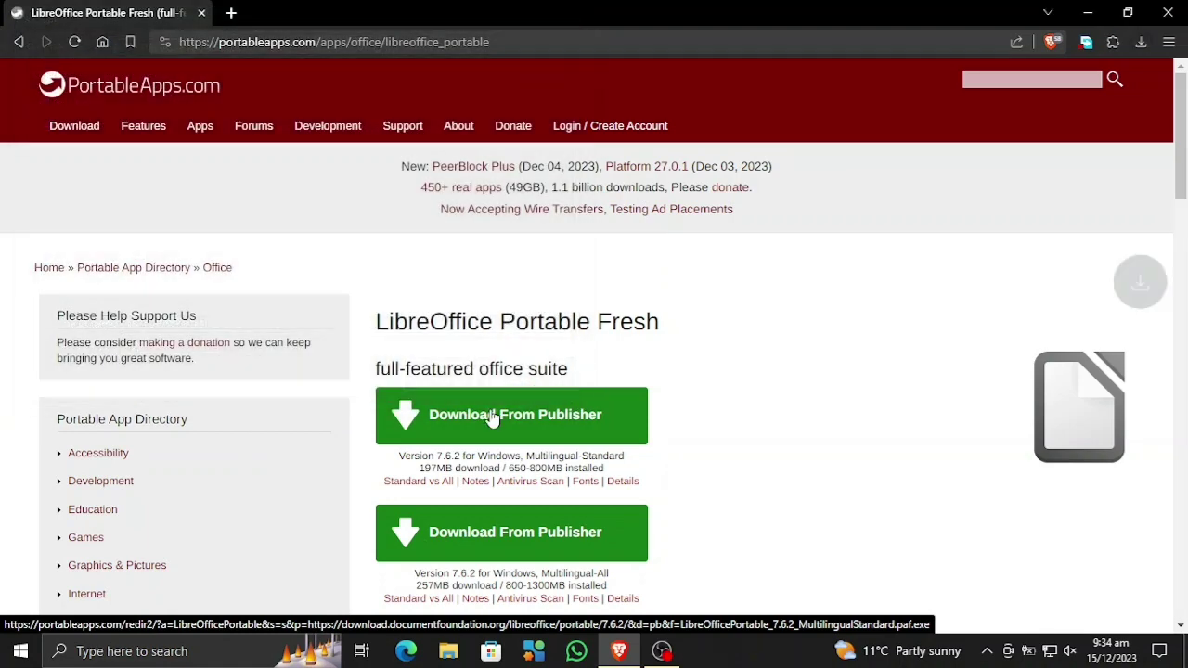
{"action": "left_click", "coordinate": [1148, 52]}
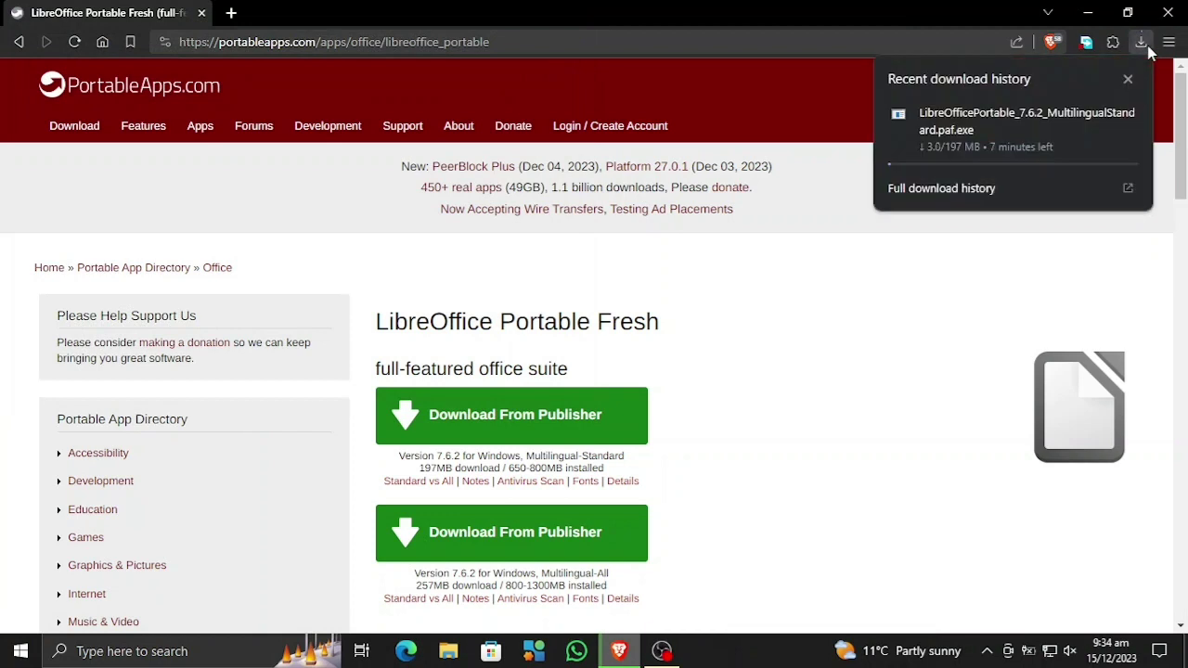
{"action": "left_click", "coordinate": [918, 188]}
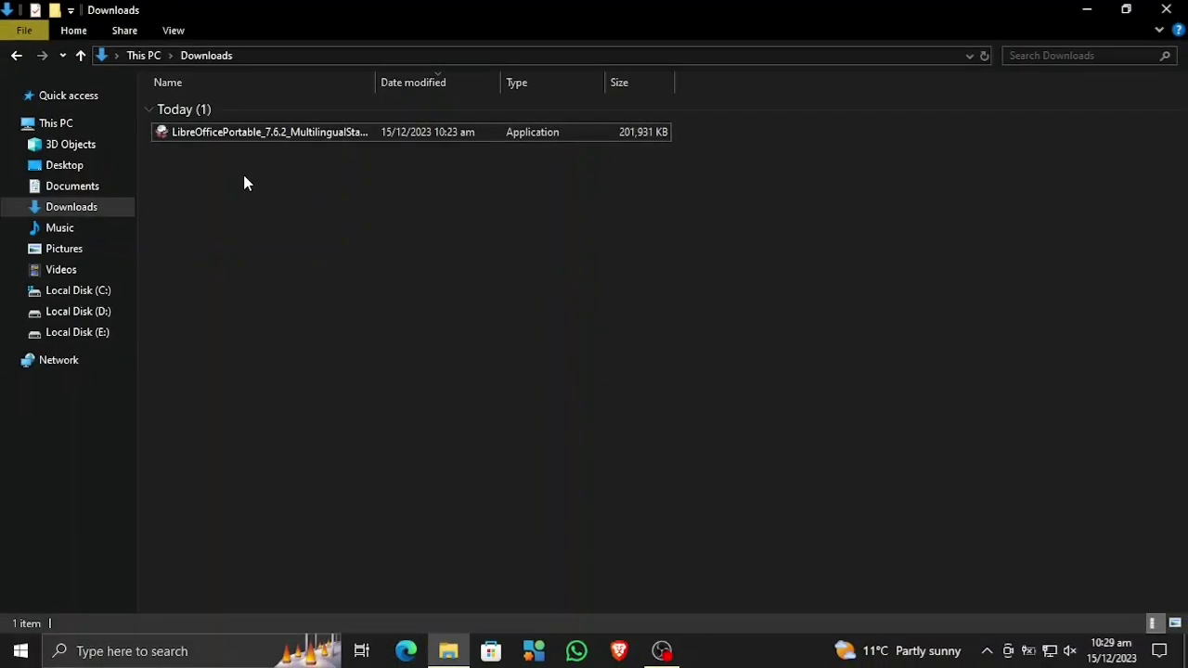
Run the downloaded LibreOffice Portable installer as administrator, allow it past SmartScreen, and choose English as the installer language.
{"action": "right_click", "coordinate": [251, 135]}
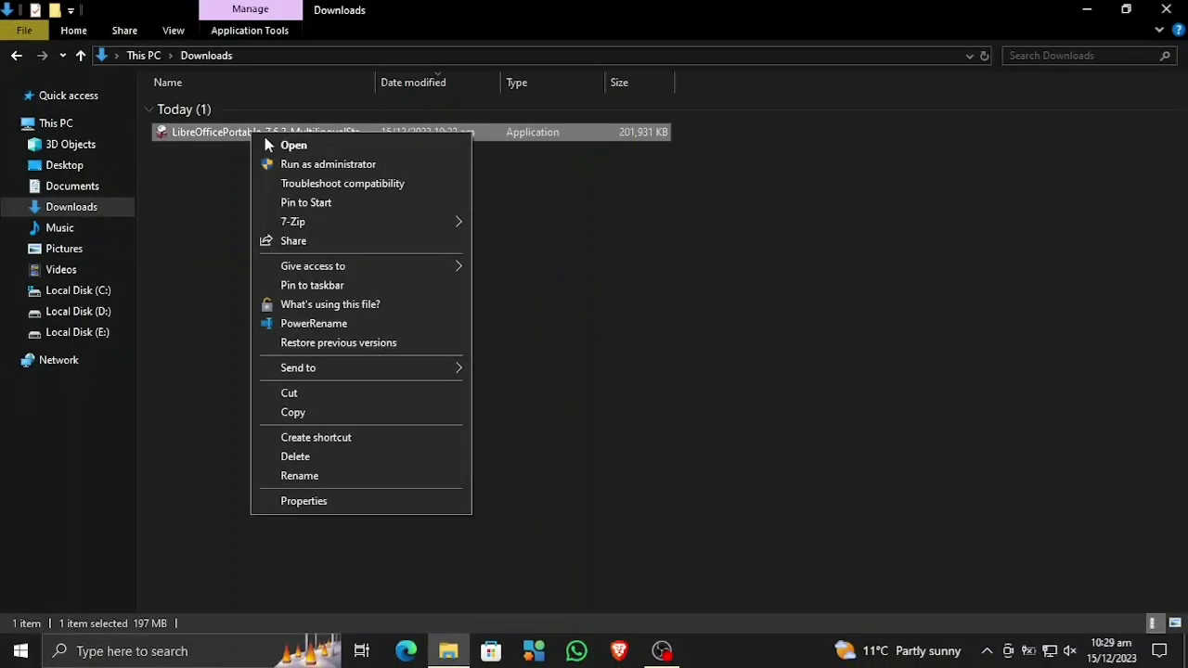
{"action": "left_click", "coordinate": [281, 165]}
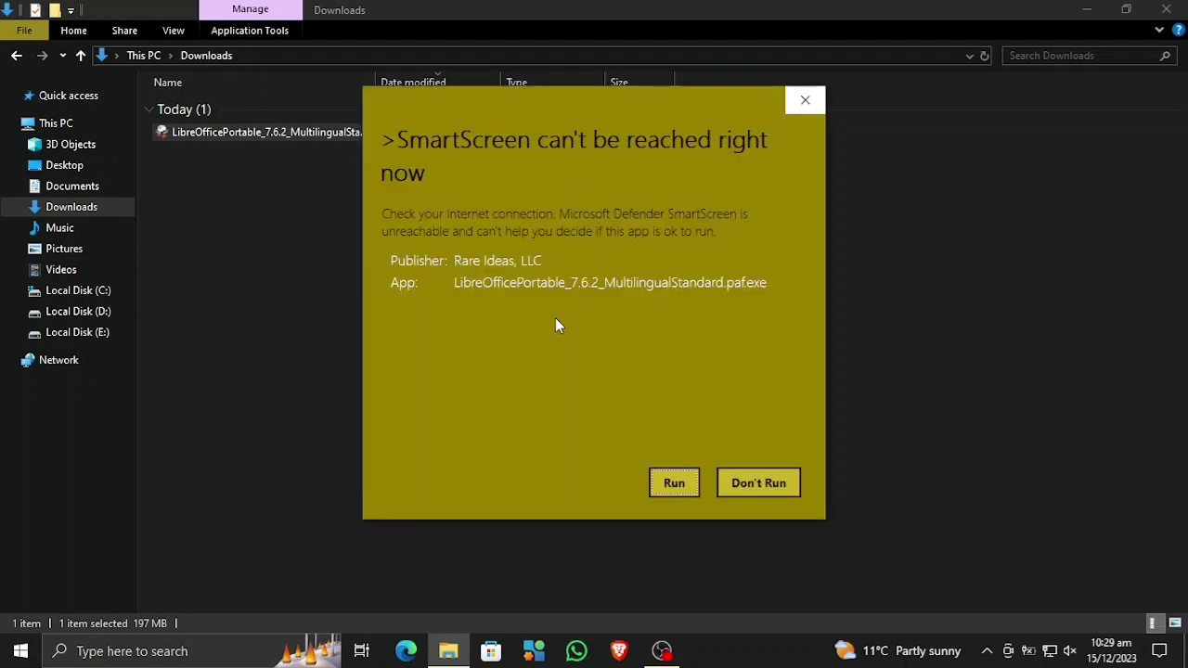
{"action": "left_click", "coordinate": [680, 485]}
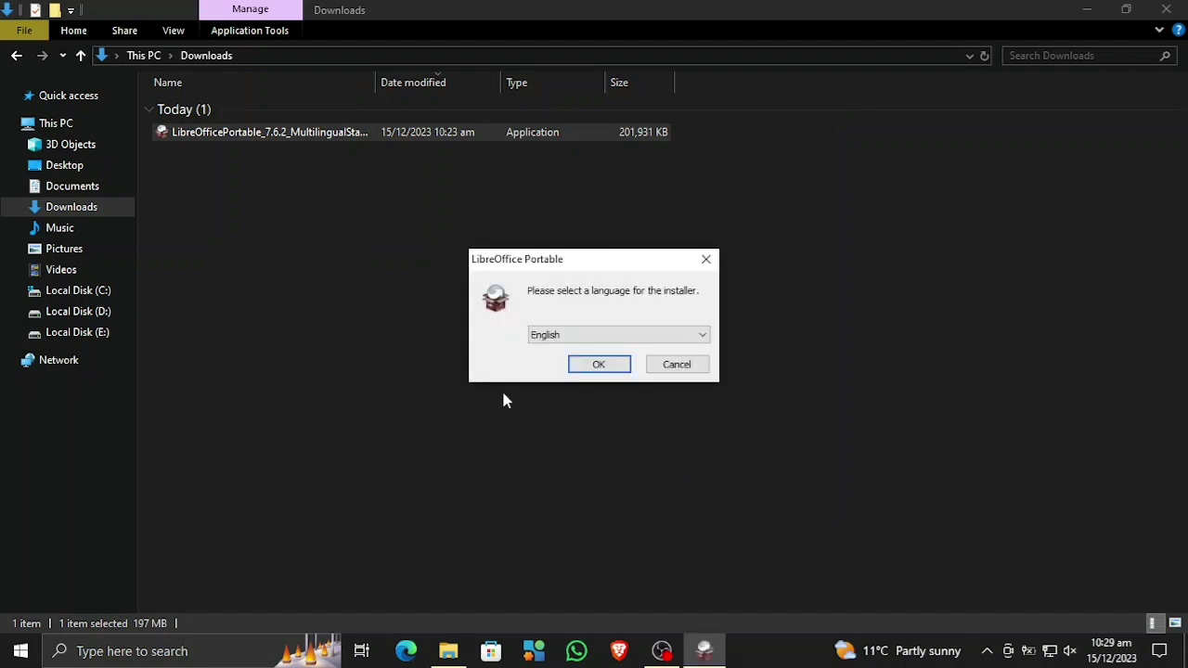
{"action": "left_click", "coordinate": [616, 367]}
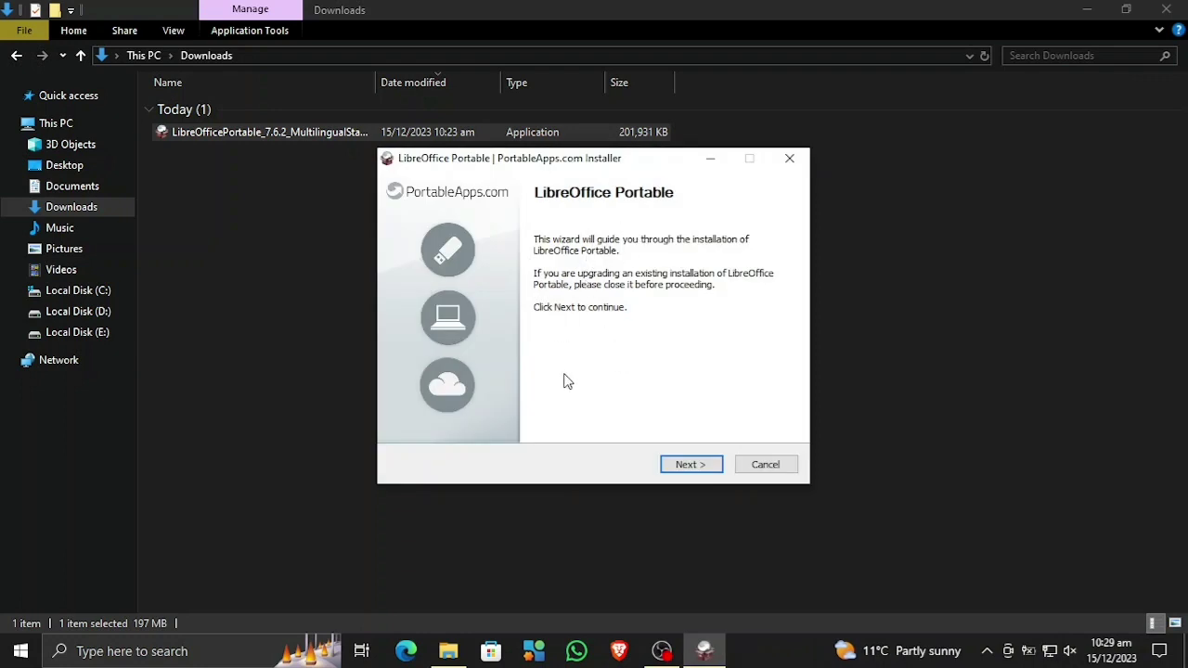
Install LibreOffice Portable with Remove Extra Languages enabled into the proposed LibreOfficePortable folder in Downloads, and finish without running it.
{"action": "left_click", "coordinate": [686, 467]}
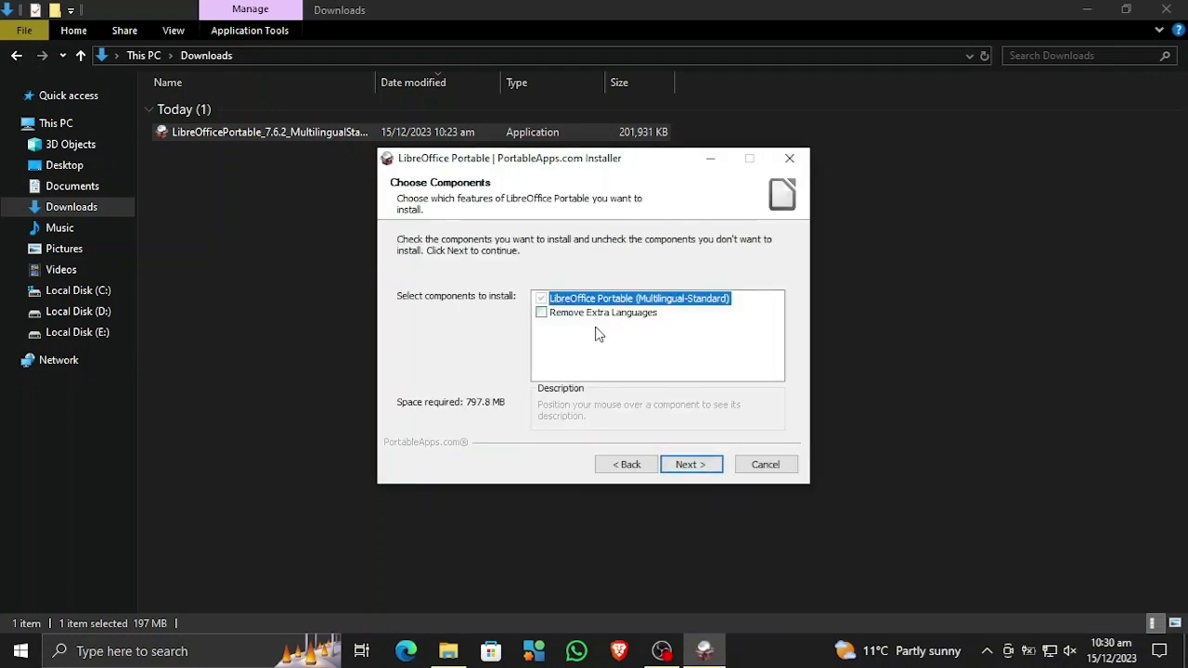
{"action": "left_click", "coordinate": [543, 314]}
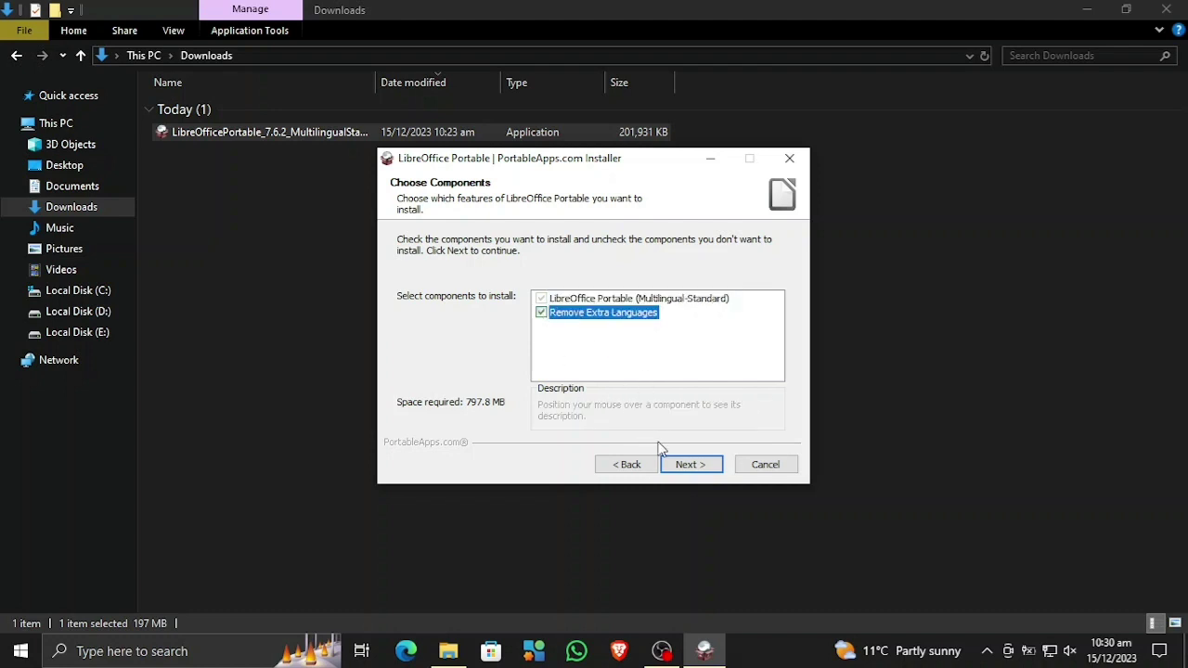
{"action": "left_click", "coordinate": [678, 467]}
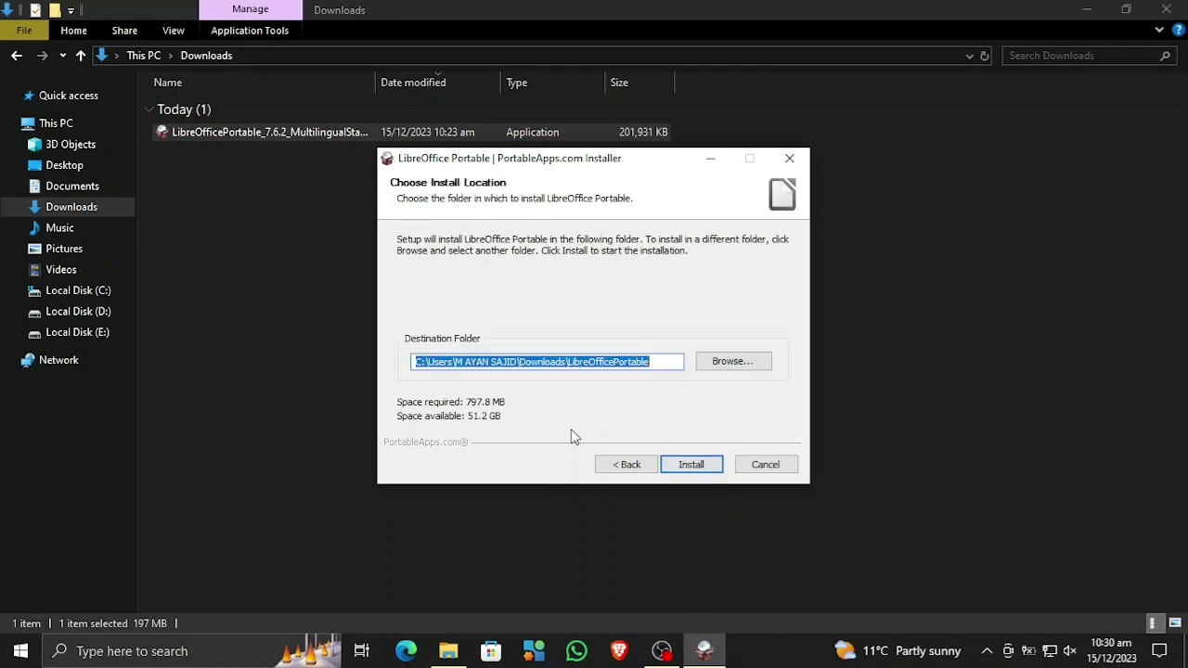
{"action": "left_click", "coordinate": [691, 466]}
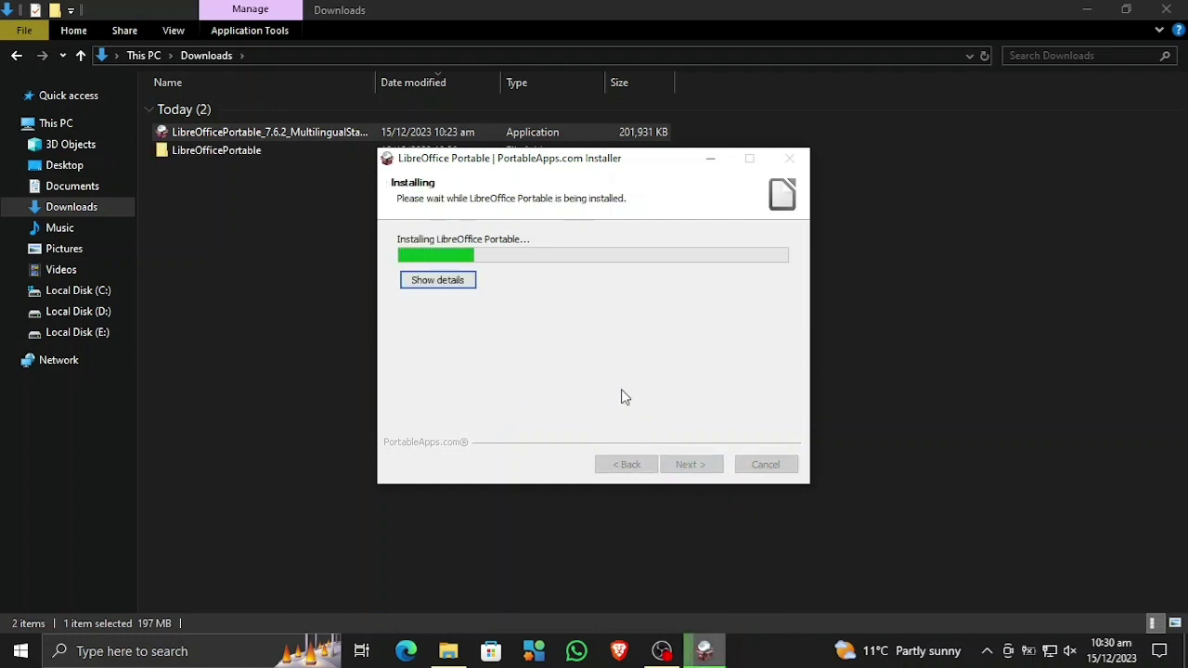
{"action": "left_click", "coordinate": [456, 286]}
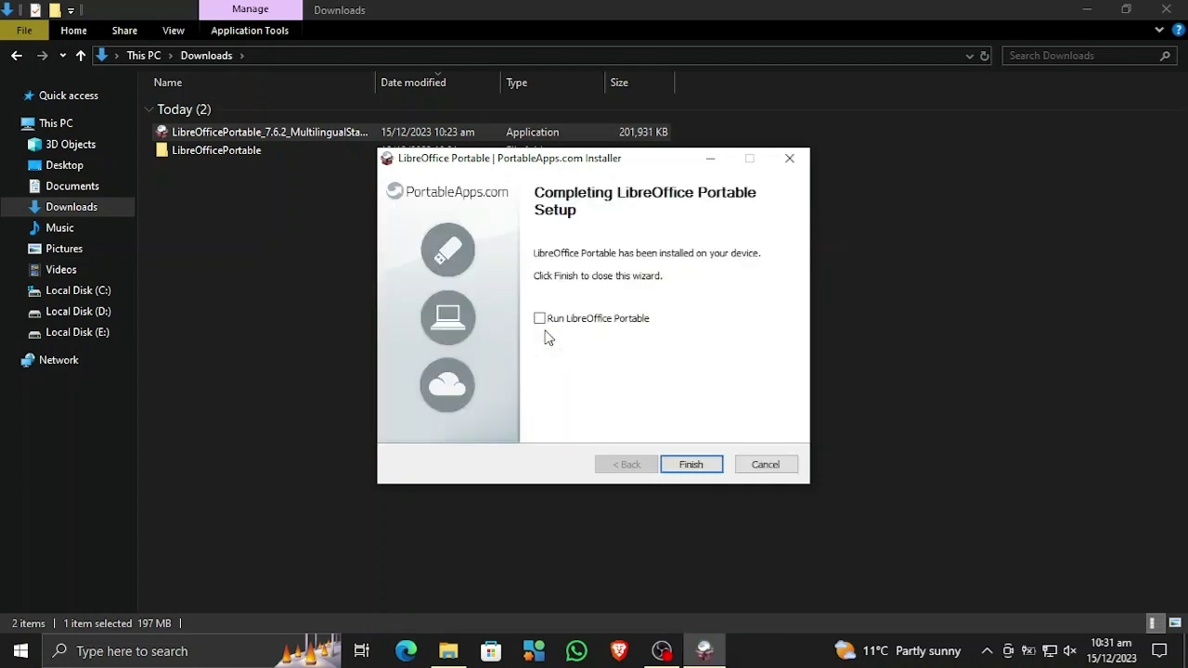
{"action": "left_click", "coordinate": [693, 466]}
Open the LibreOfficePortable folder in Downloads and launch the LibreOfficePortable application.
{"action": "right_click", "coordinate": [462, 340]}
{"action": "left_click", "coordinate": [506, 411]}
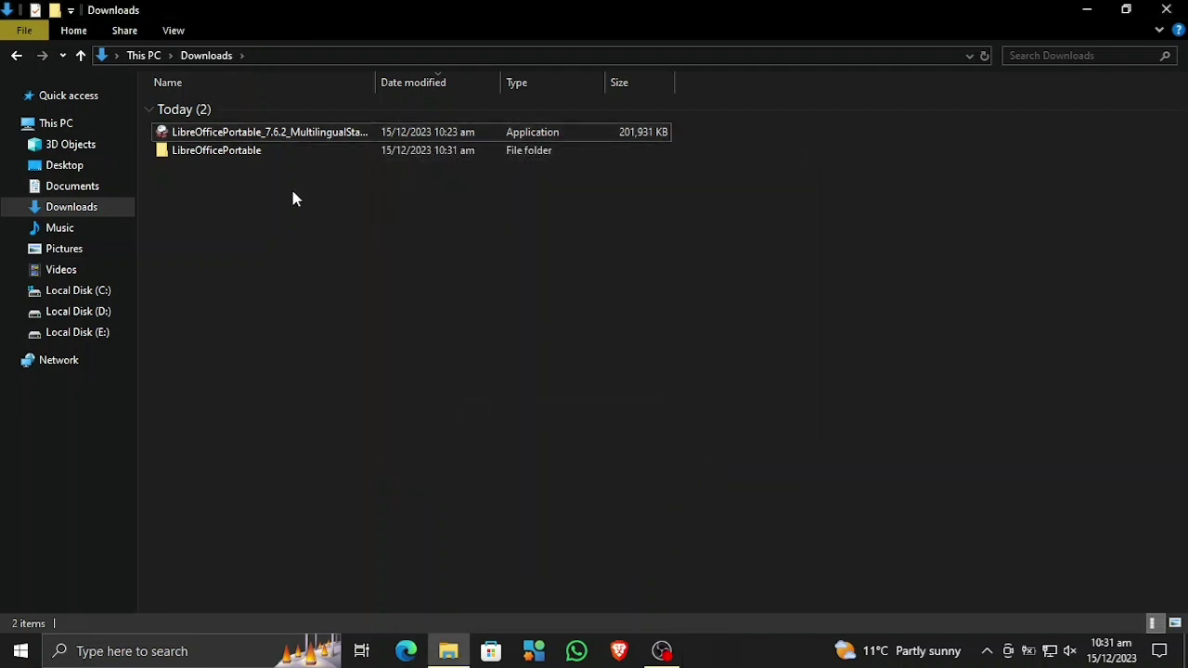
{"action": "double_click", "coordinate": [198, 151]}
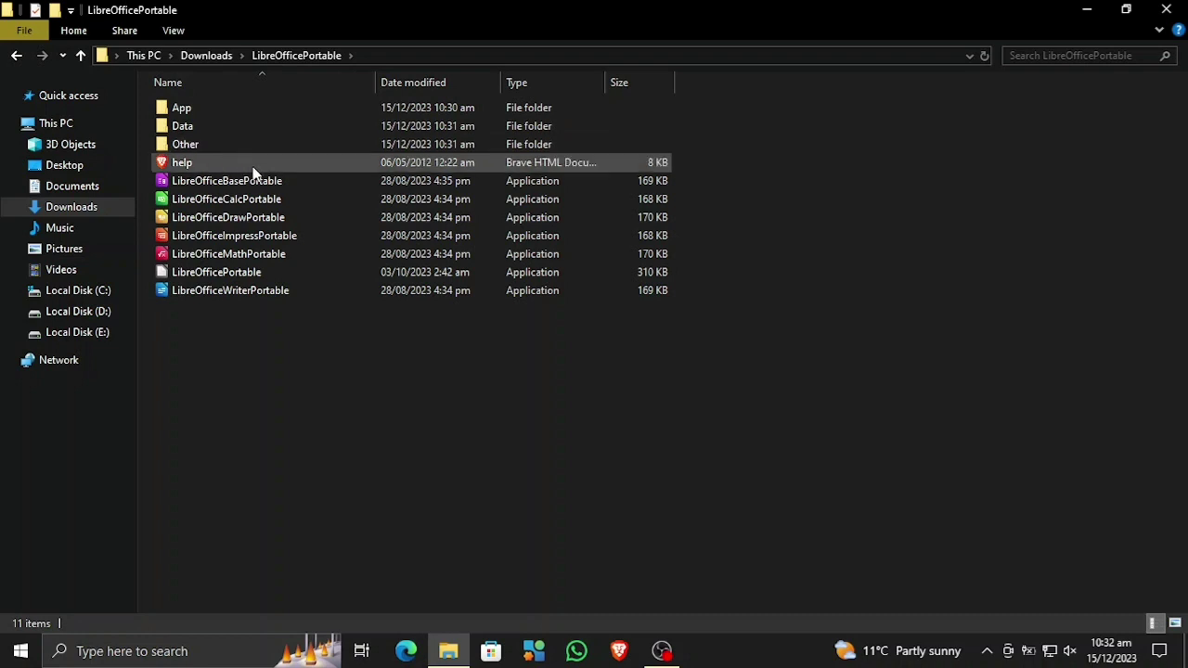
{"action": "left_click", "coordinate": [246, 277]}
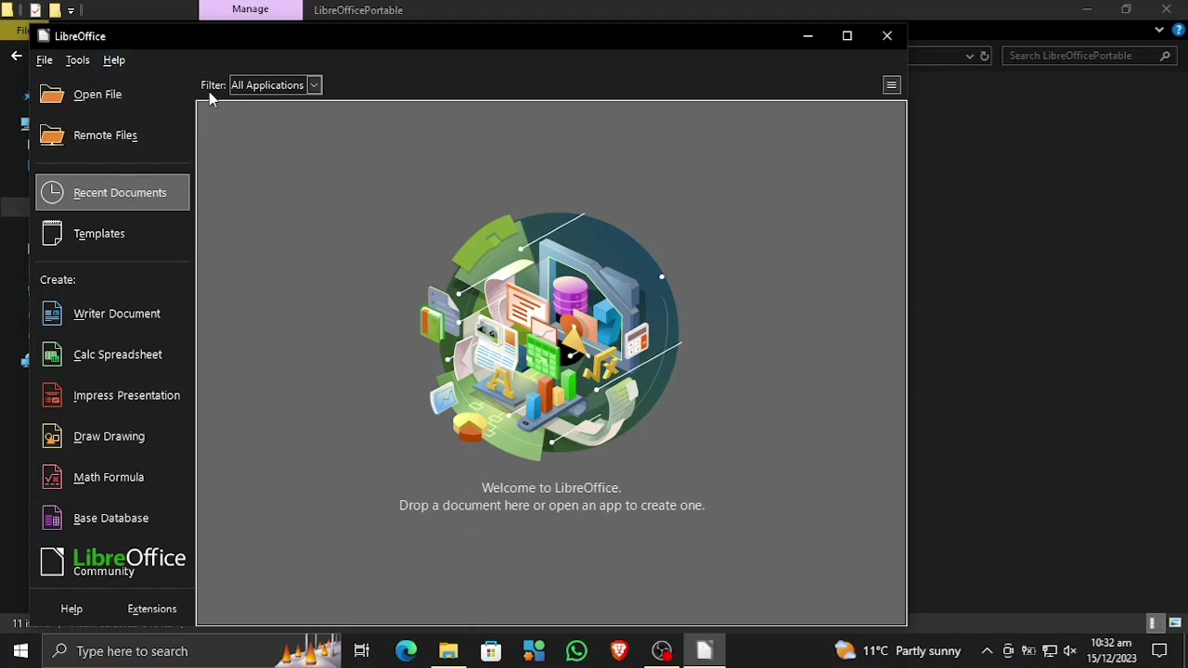
Look through the template gallery in the Start Center with the filter kept at All Applications.
{"action": "left_click", "coordinate": [315, 87]}
{"action": "left_click", "coordinate": [316, 87]}
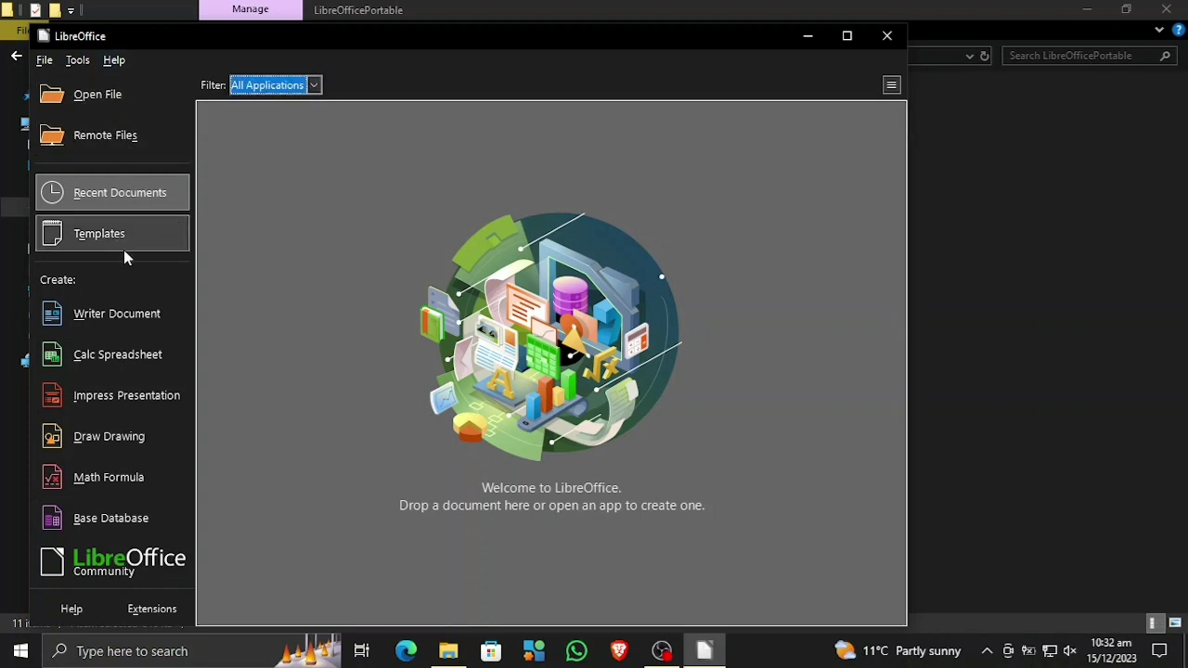
{"action": "left_click", "coordinate": [95, 236]}
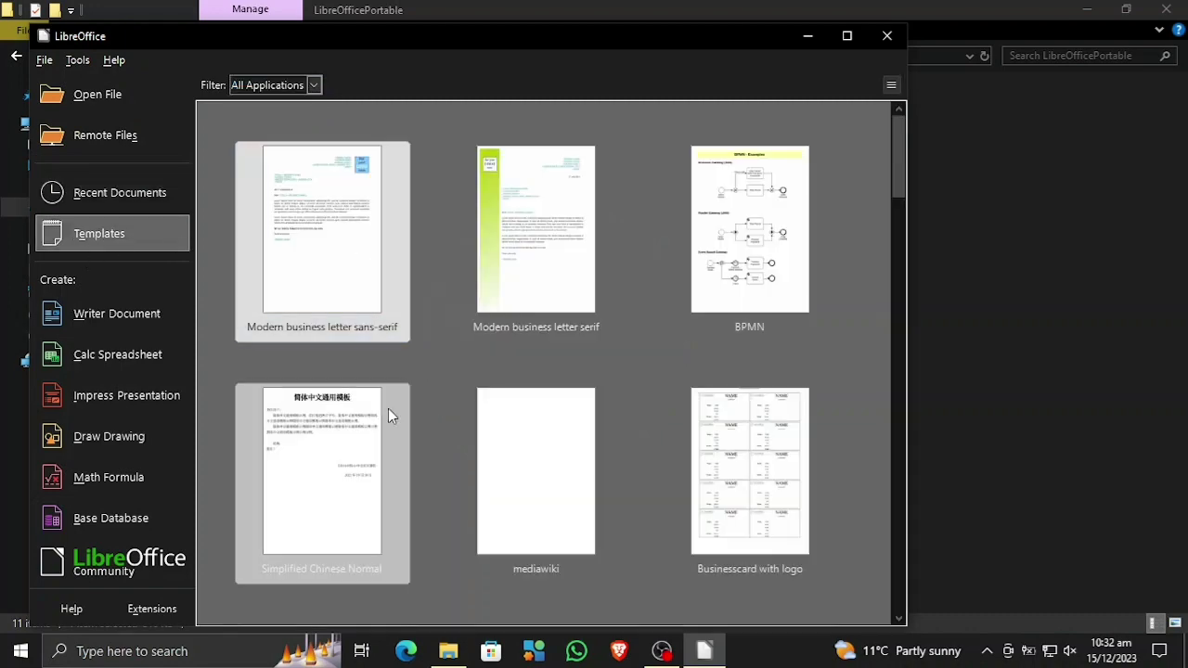
{"action": "scroll", "coordinate": [444, 378], "scroll_direction": "down", "scroll_amount": 10}
{"action": "scroll", "coordinate": [444, 378], "scroll_direction": "down", "scroll_amount": 6}
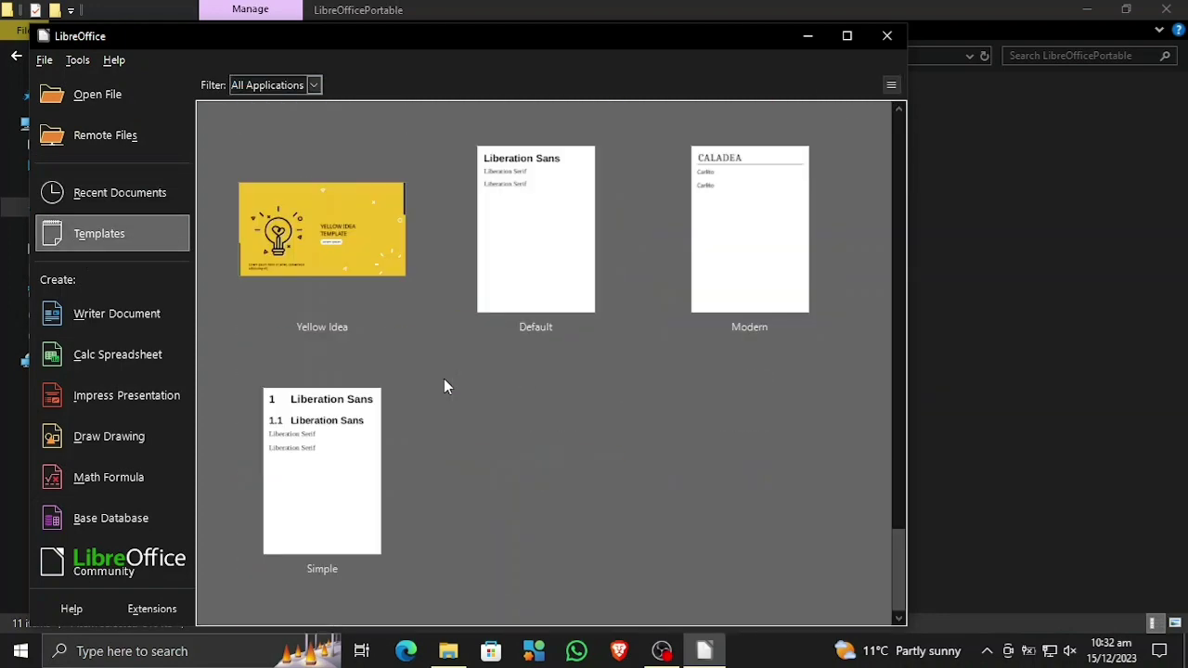
{"action": "scroll", "coordinate": [444, 378], "scroll_direction": "up", "scroll_amount": 10}
{"action": "scroll", "coordinate": [443, 379], "scroll_direction": "up", "scroll_amount": 5}
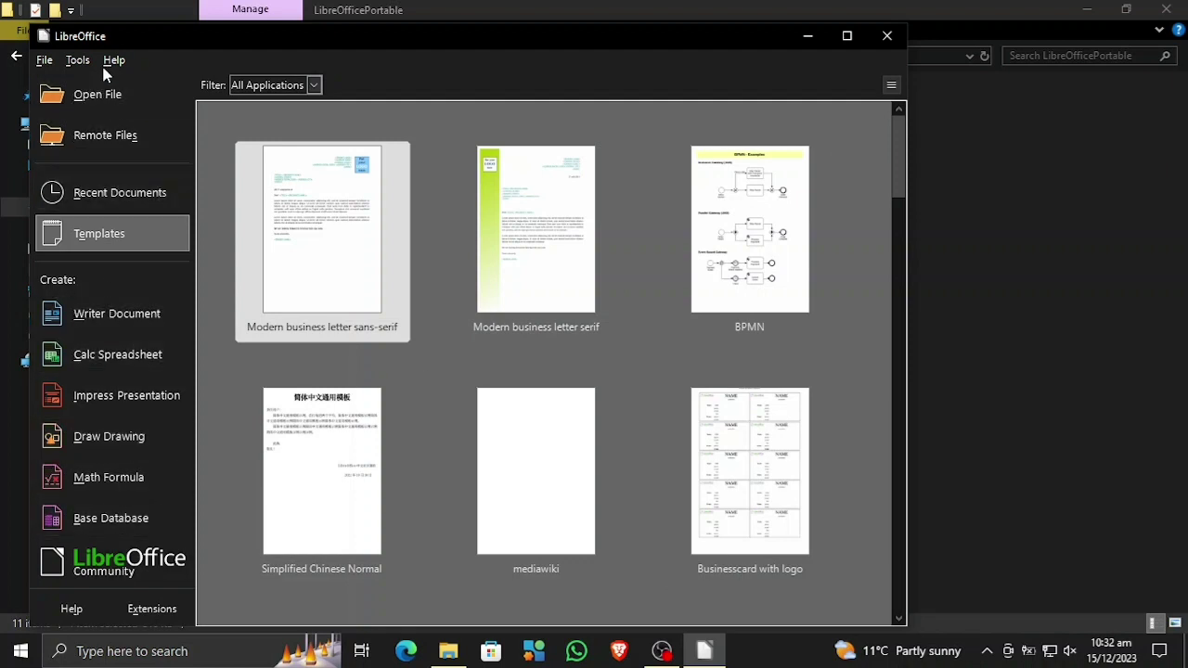
Check for LibreOffice updates from the Start Center and close the update window without downloading anything.
{"action": "left_click", "coordinate": [77, 59]}
{"action": "mouse_move", "coordinate": [43, 60]}
{"action": "mouse_move", "coordinate": [121, 60]}
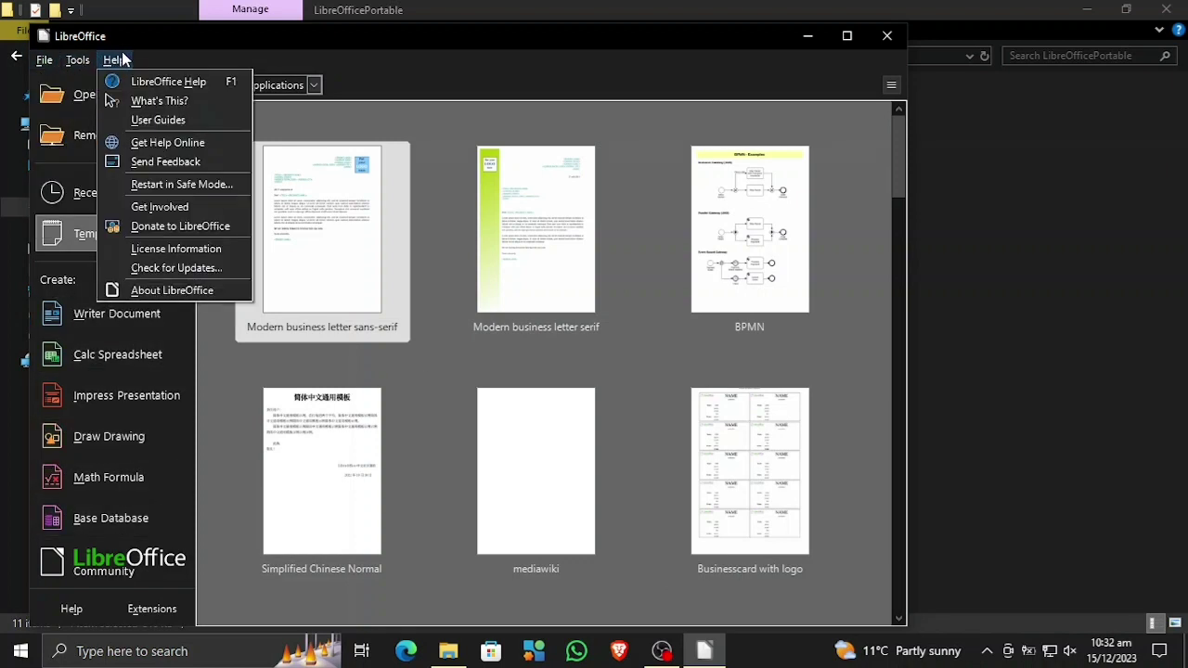
{"action": "left_click", "coordinate": [132, 269]}
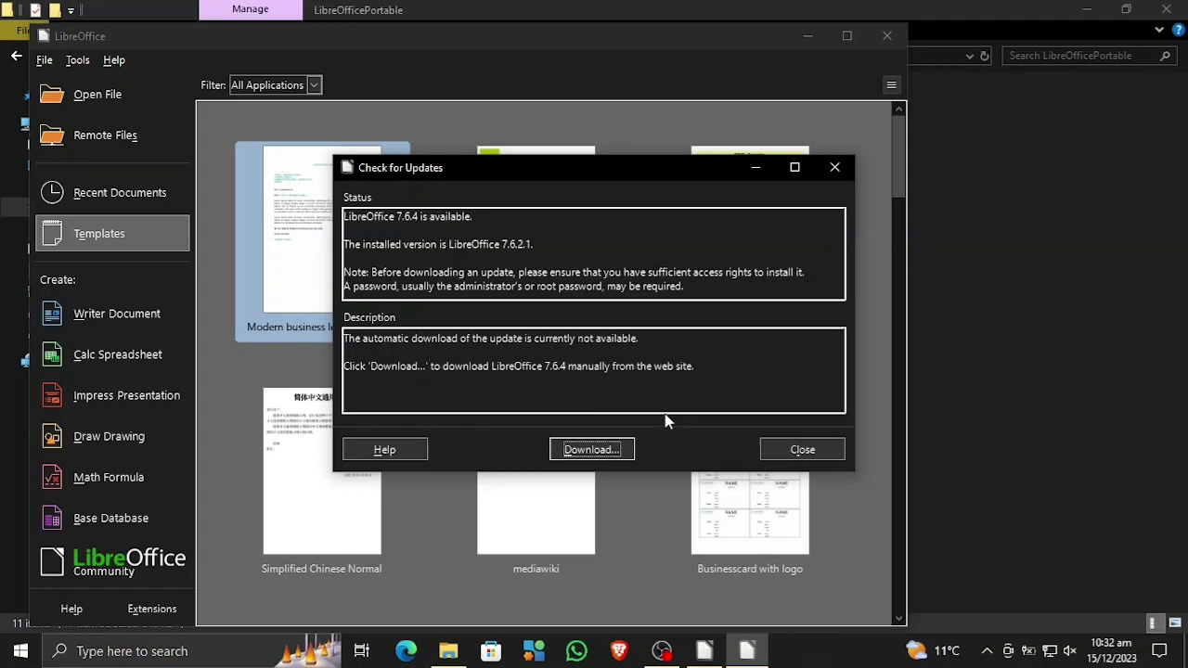
{"action": "left_click", "coordinate": [802, 449]}
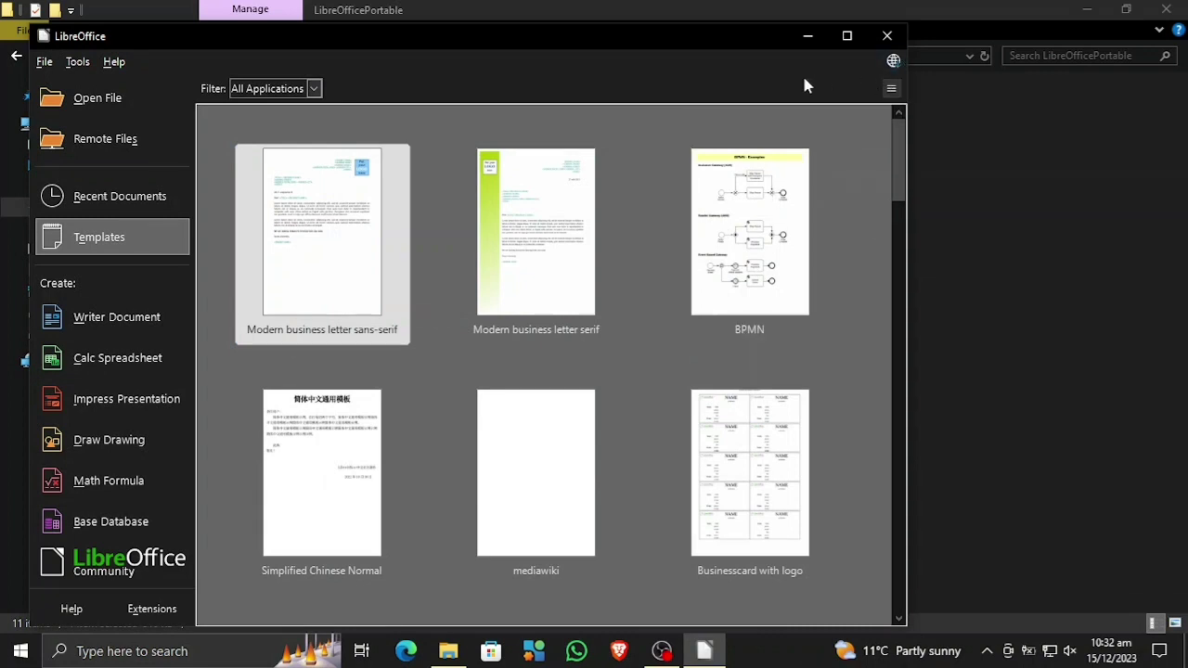
Exit LibreOffice and refresh the contents of the LibreOfficePortable folder.
{"action": "left_click", "coordinate": [117, 63]}
{"action": "mouse_move", "coordinate": [43, 62]}
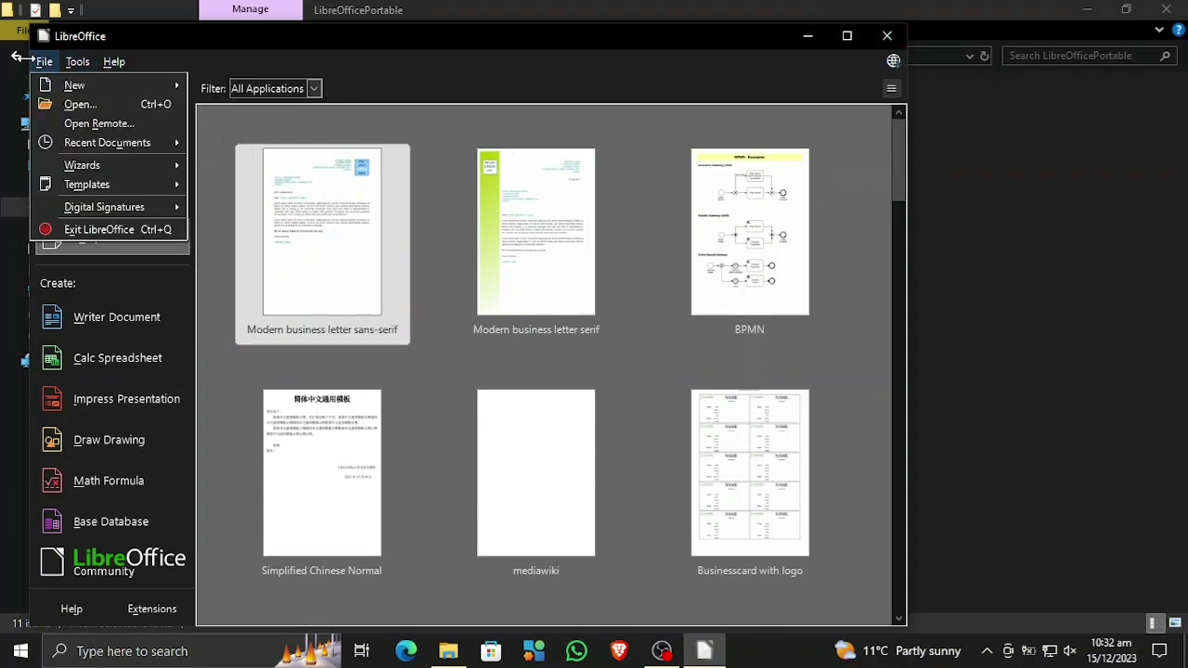
{"action": "left_click", "coordinate": [49, 232]}
{"action": "right_click", "coordinate": [376, 436]}
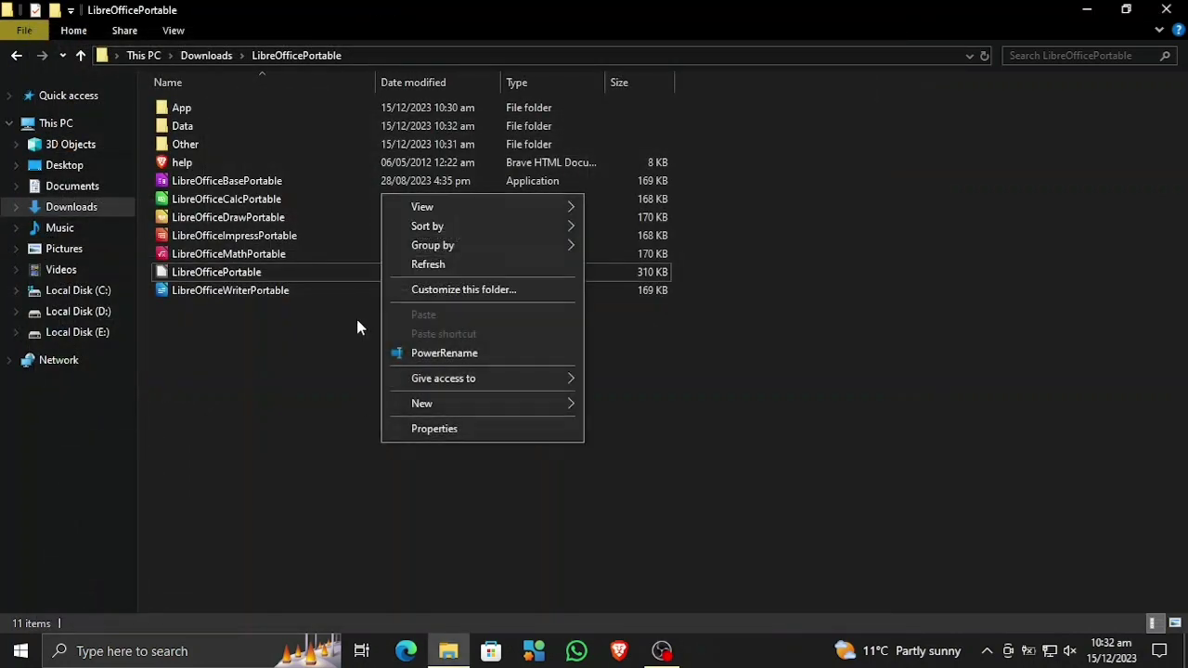
{"action": "left_click", "coordinate": [424, 265]}
{"action": "right_click", "coordinate": [321, 414]}
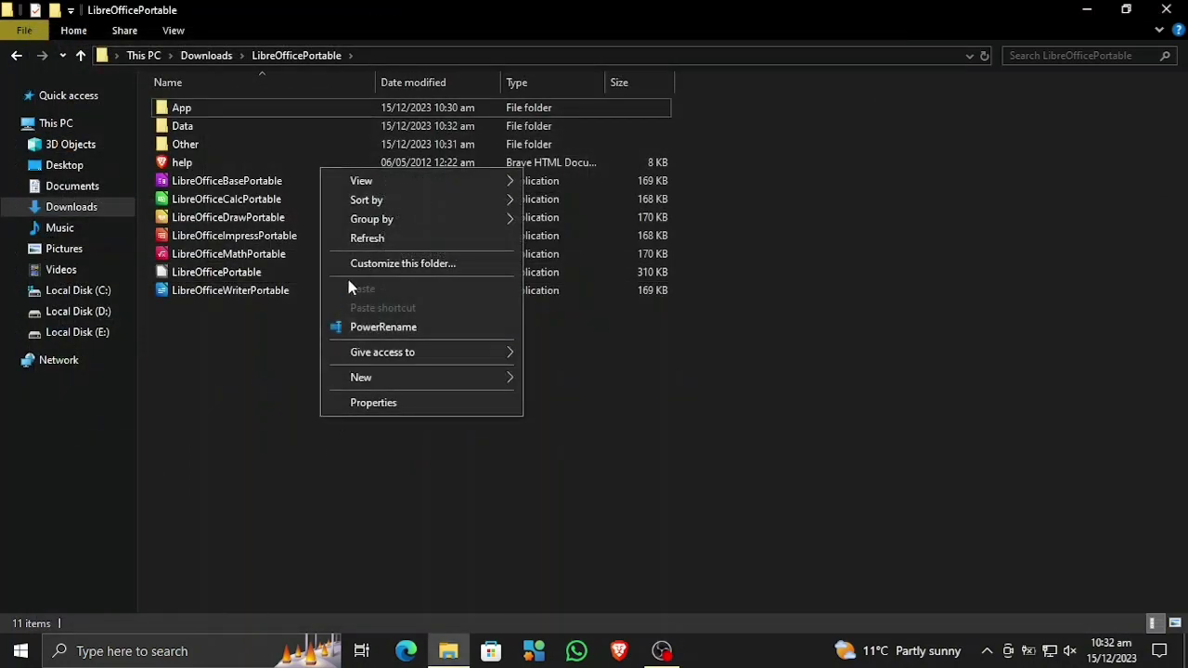
{"action": "left_click", "coordinate": [351, 239]}
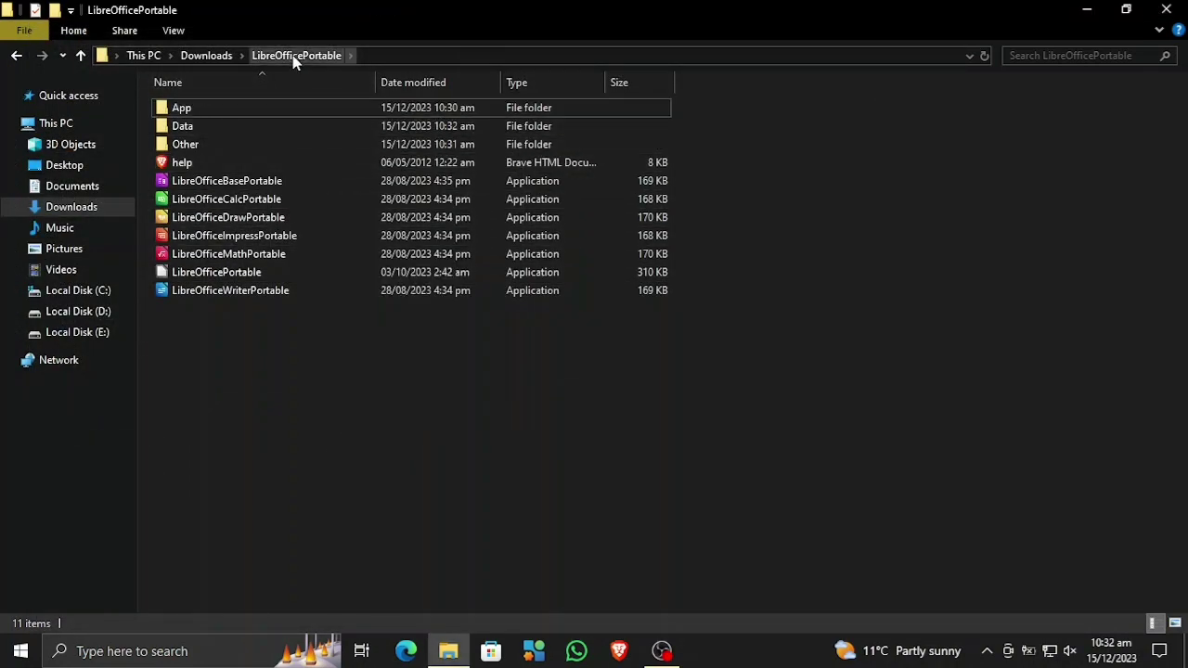
Return to Downloads, examine the LibreOfficePortable folder's size on disk in its properties, and close the properties window.
{"action": "left_click", "coordinate": [206, 55]}
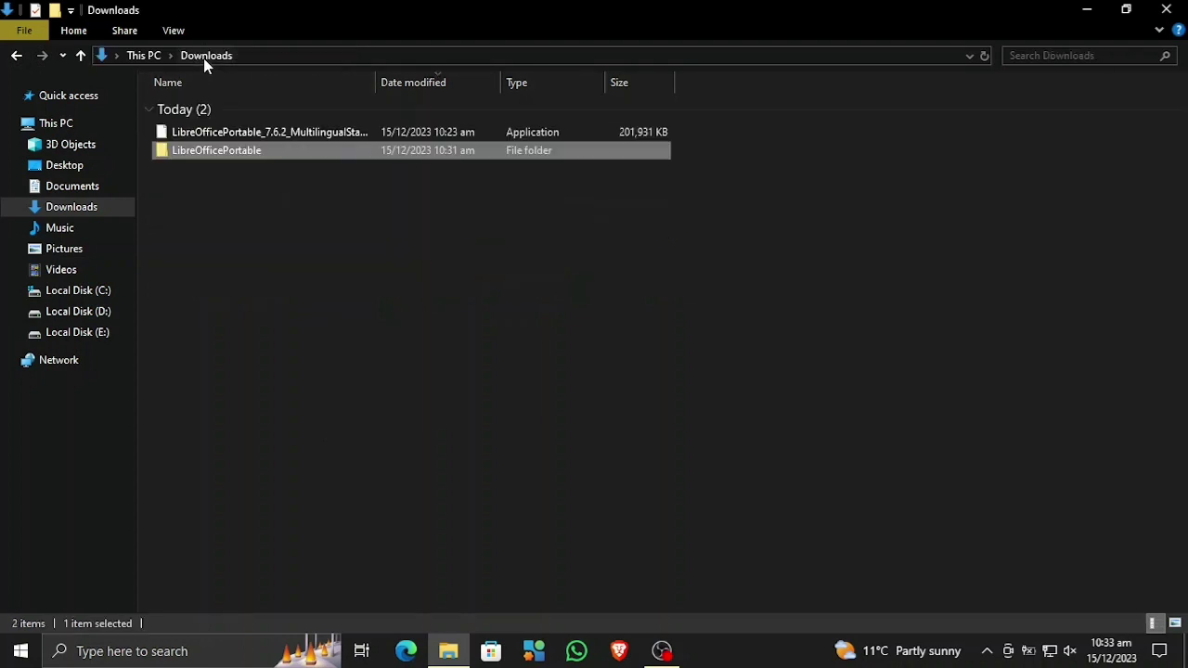
{"action": "right_click", "coordinate": [203, 150]}
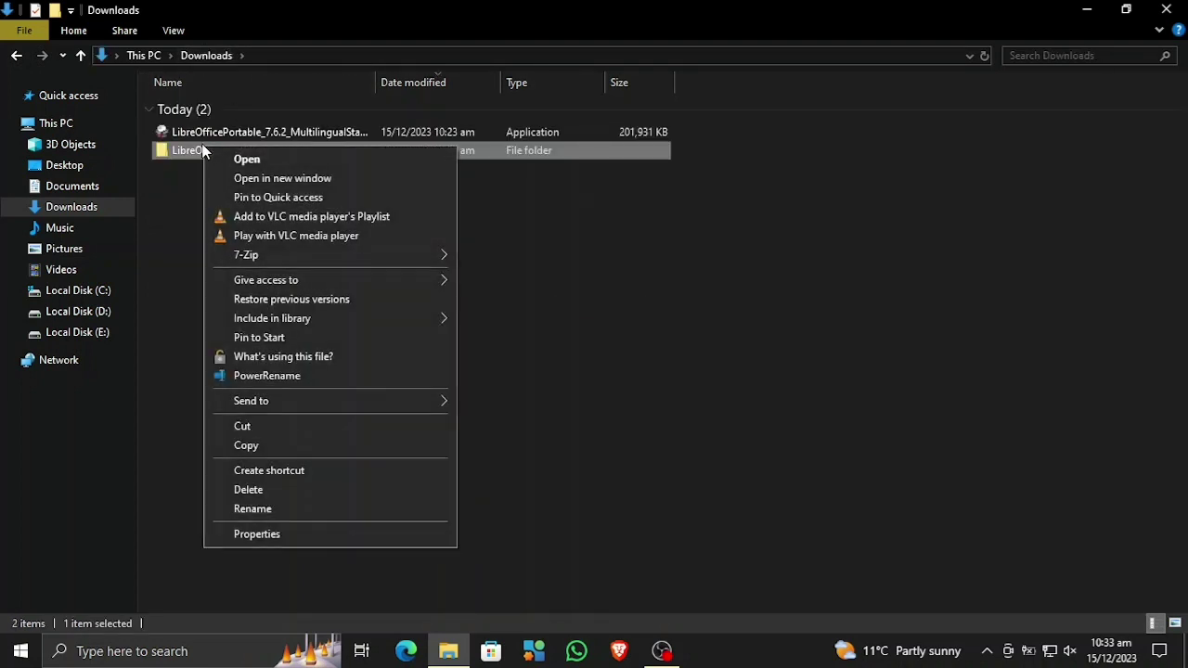
{"action": "left_click", "coordinate": [249, 533]}
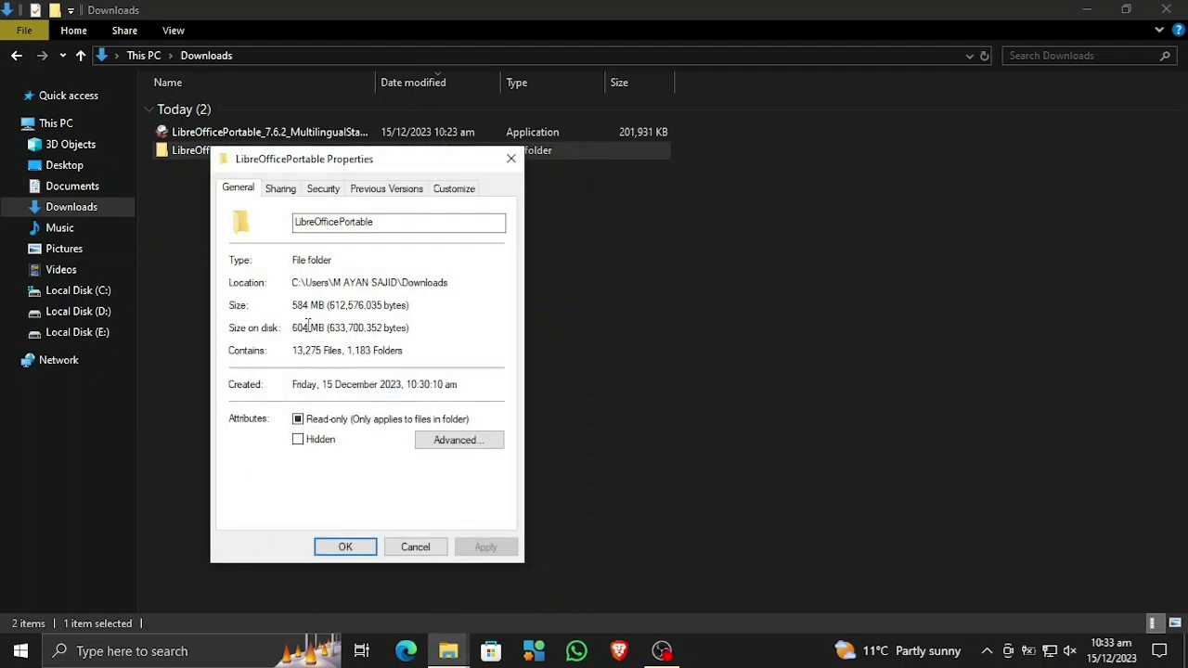
{"action": "left_click_drag", "start_coordinate": [307, 325], "coordinate": [280, 330]}
{"action": "left_click", "coordinate": [345, 265]}
{"action": "left_click", "coordinate": [510, 160]}
{"action": "right_click", "coordinate": [493, 315]}
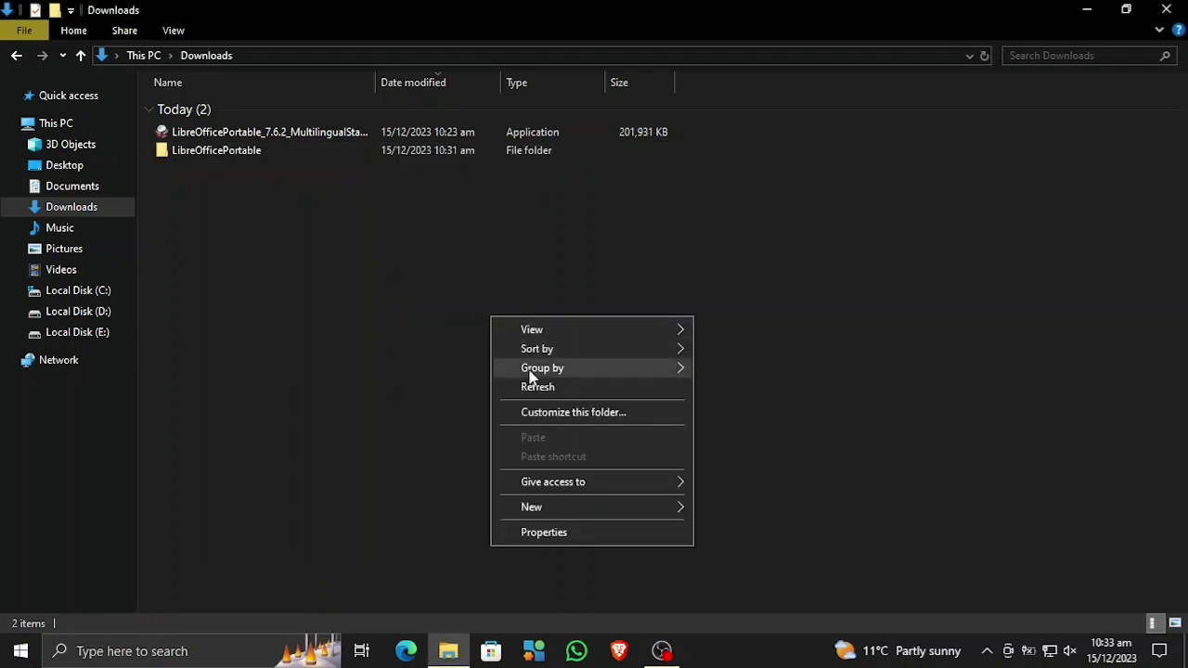